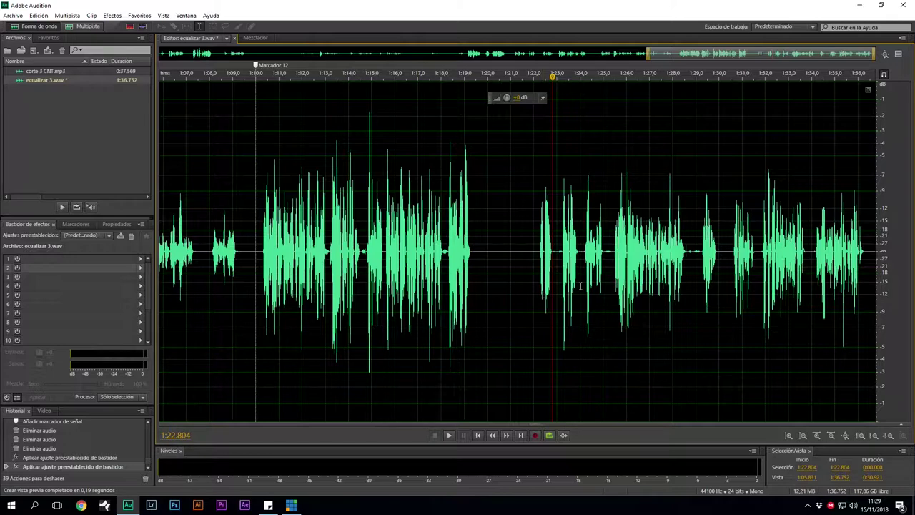
Play back the passage from 1:22 to the end of the file and the one from about 1:10.2 to 1:19.7.
drag(534, 283, 876, 300)
key(space)
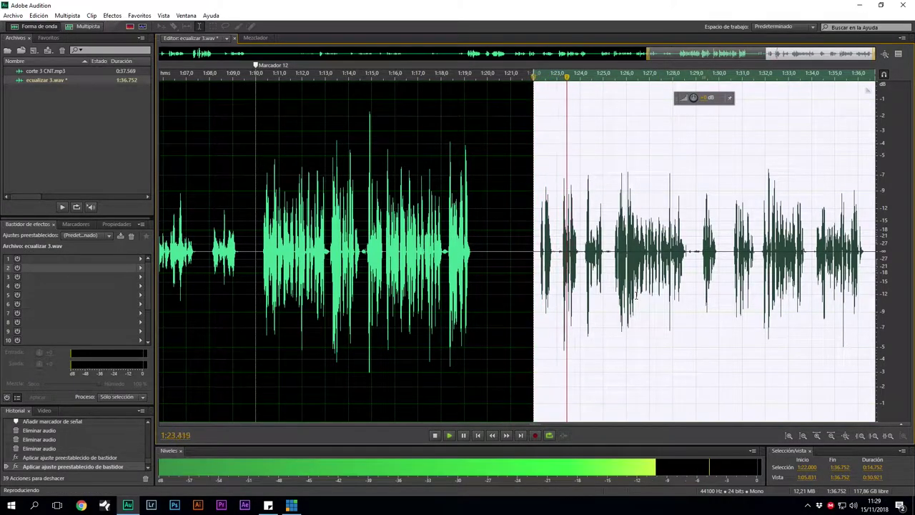
click(538, 286)
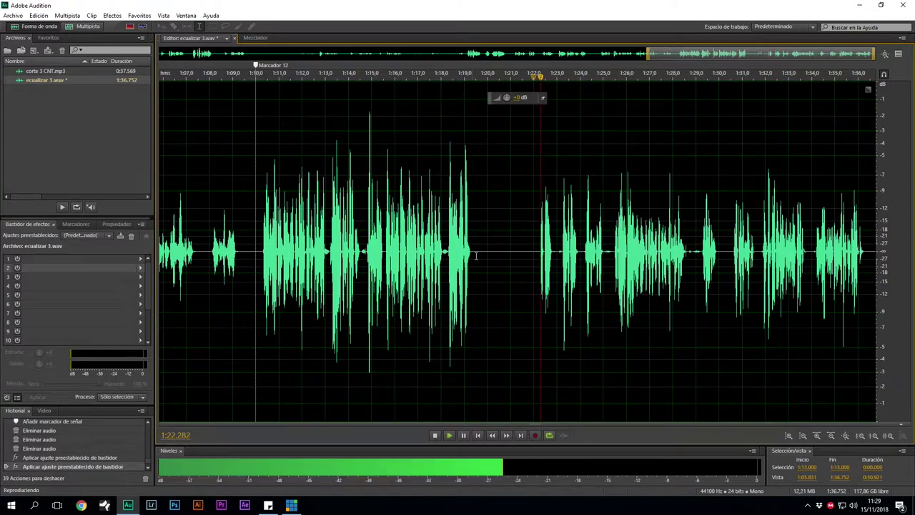
drag(480, 271, 262, 269)
key(space)
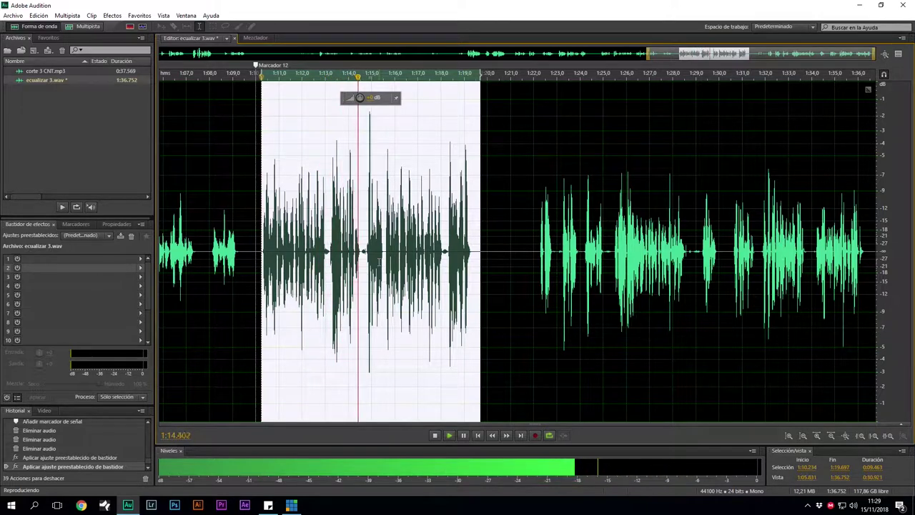
key(space)
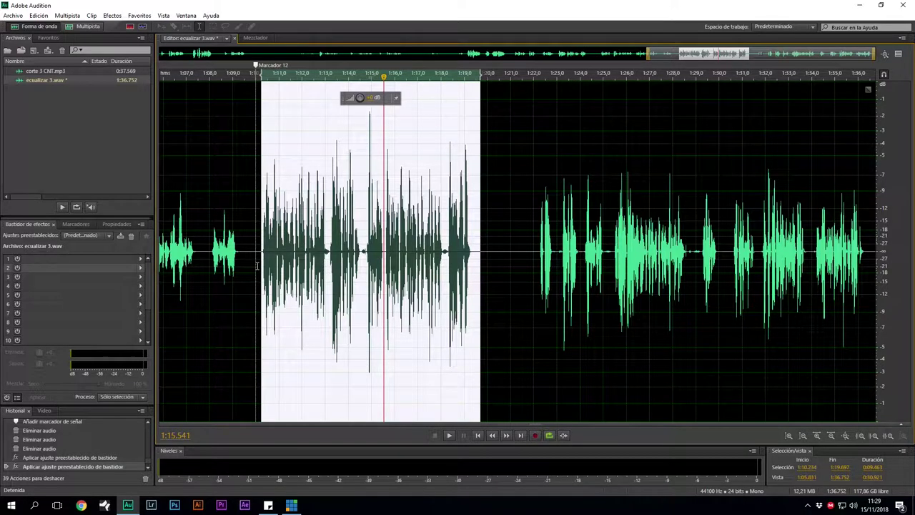
Select the passage from about 1:09.6 to 1:20 and reduce its volume.
drag(248, 265, 486, 274)
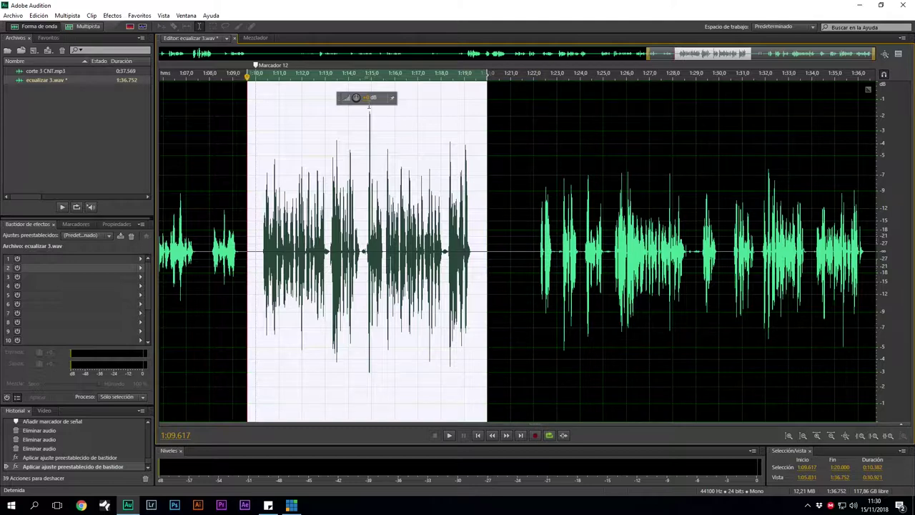
drag(356, 98, 355, 98)
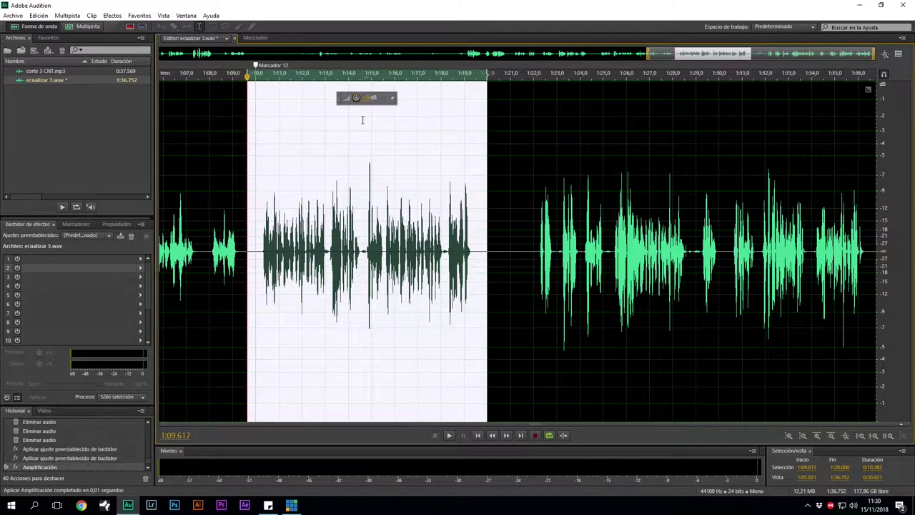
Load the "Voz de podcast" preset into the effects rack and accept the latency warning.
click(108, 237)
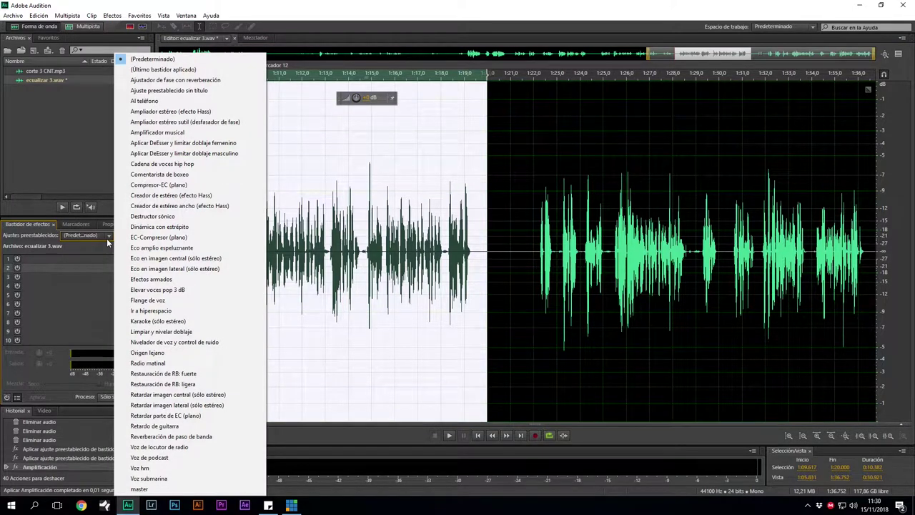
click(150, 457)
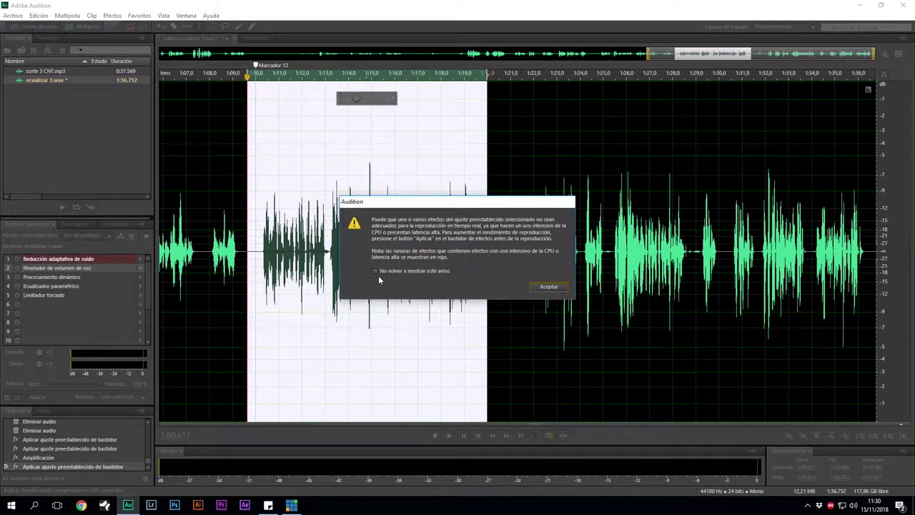
click(547, 288)
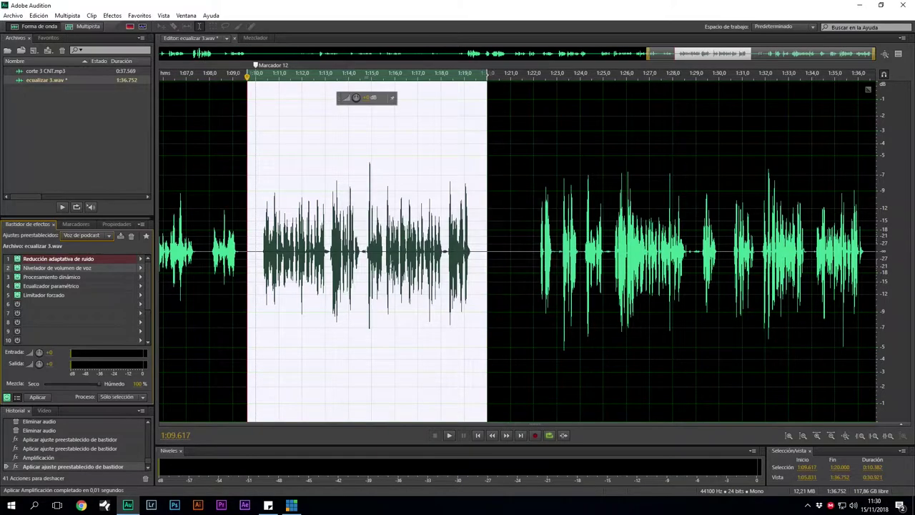
Examine the settings of the voice volume leveler, dynamics processing, parametric equalizer, hard limiter and adaptive noise reduction in the rack.
double_click(57, 268)
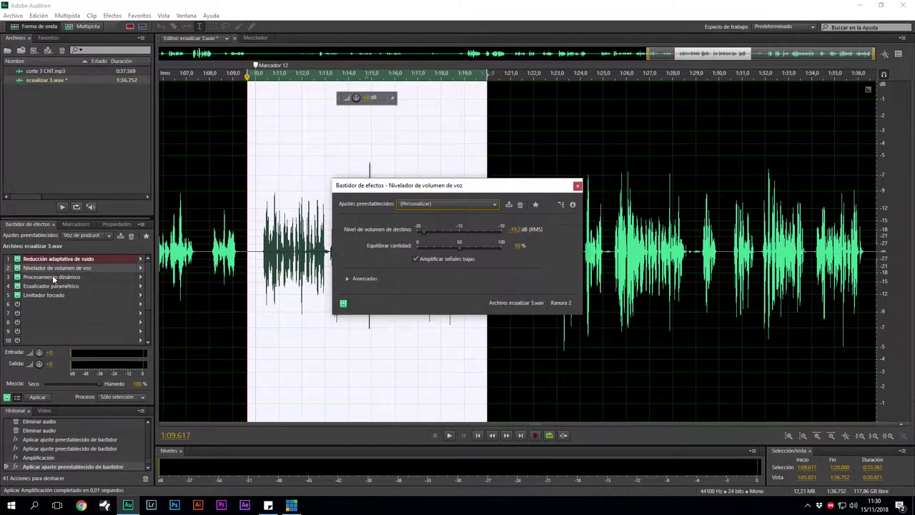
double_click(55, 278)
double_click(53, 286)
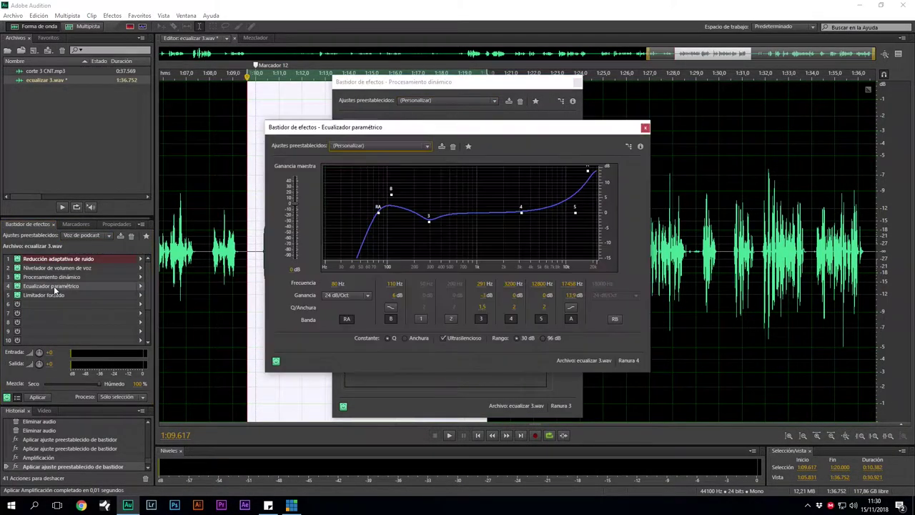
double_click(50, 295)
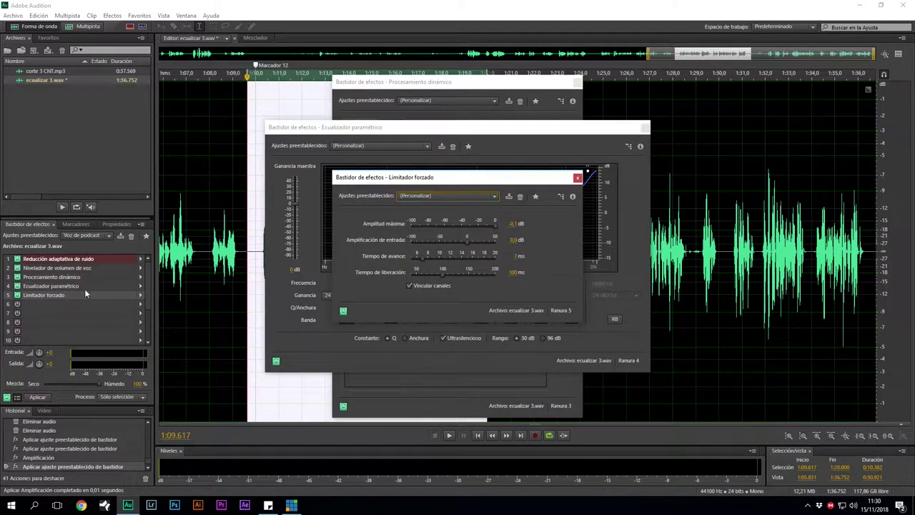
double_click(65, 258)
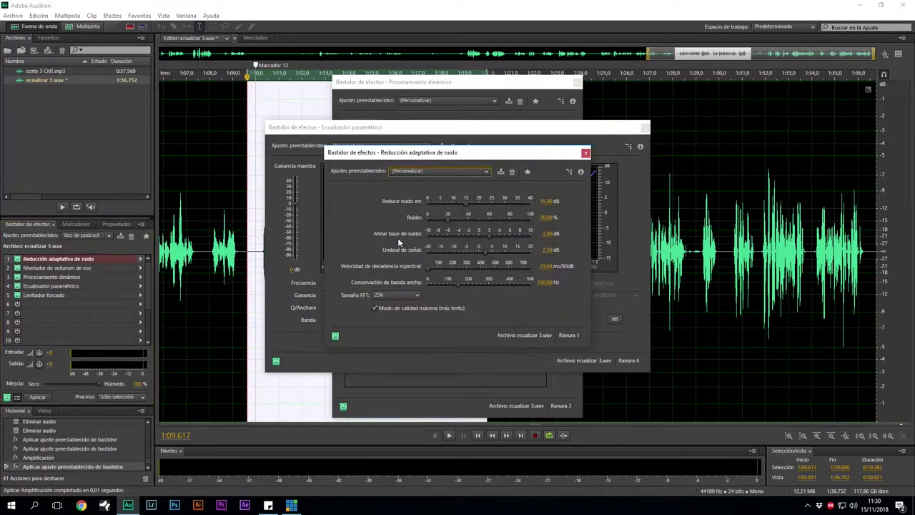
Remove Reducción adaptativa de ruido from the effects rack and close all open effect windows.
click(586, 152)
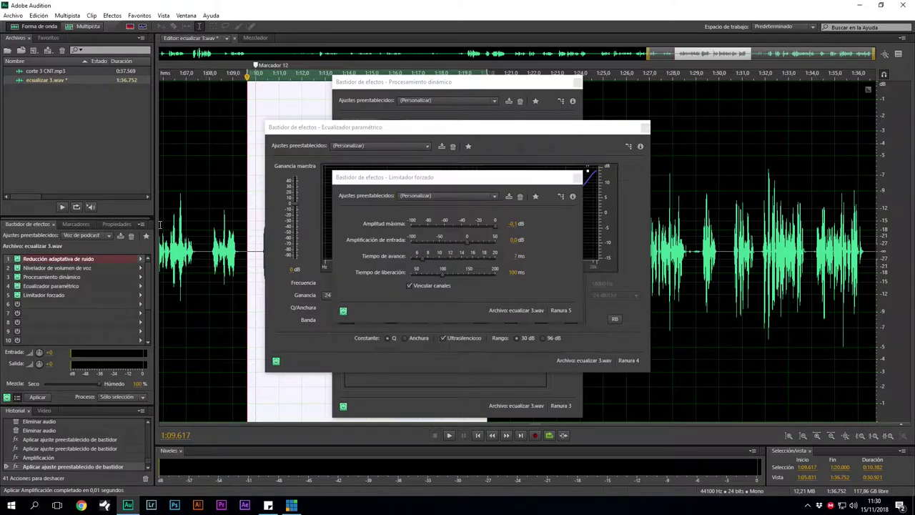
key(Delete)
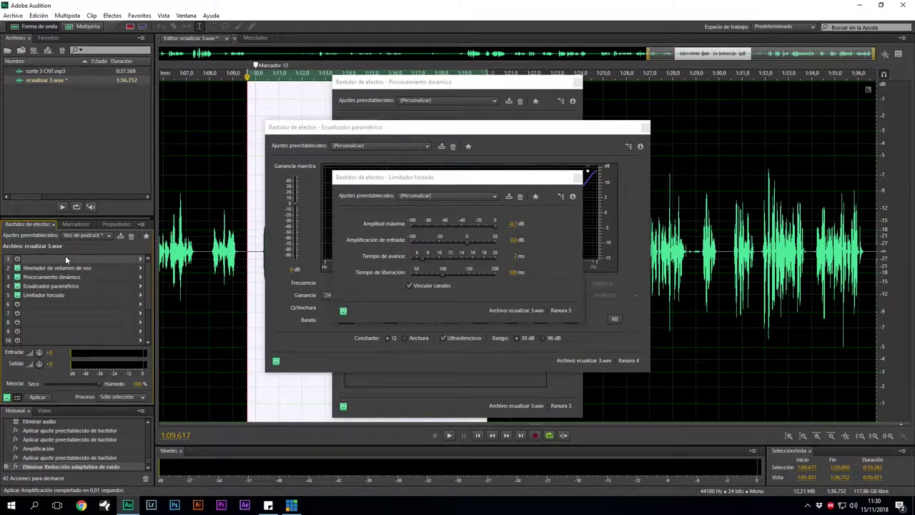
click(578, 180)
click(578, 179)
click(645, 127)
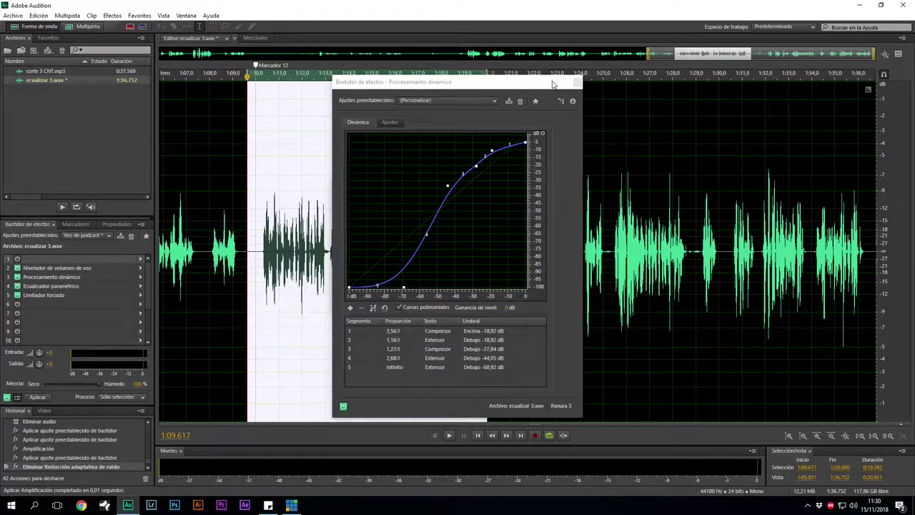
click(578, 83)
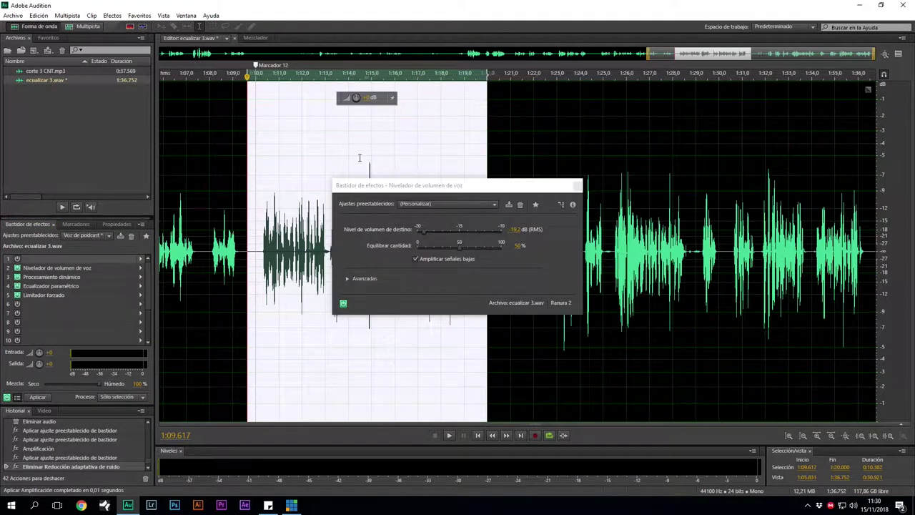
click(579, 186)
Listen to the selected passage through the remaining rack effects and return the playhead to about 1:10.
key(space)
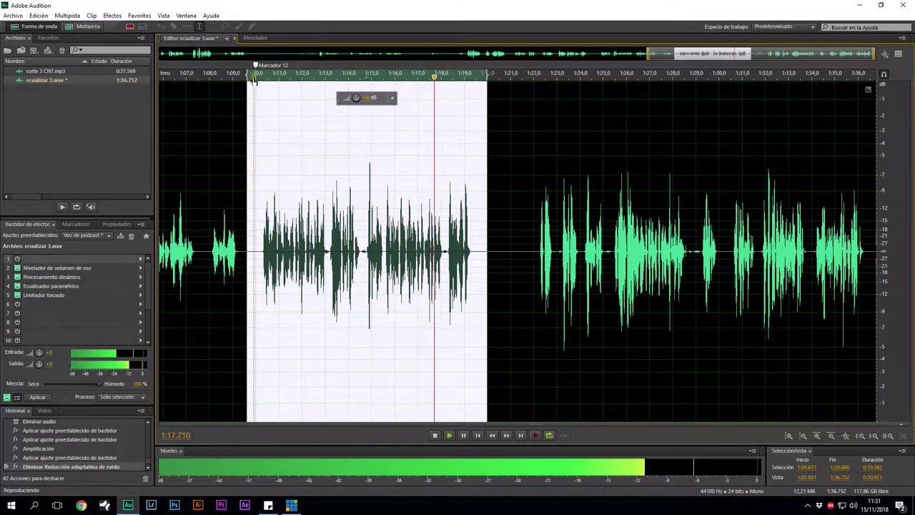
key(space)
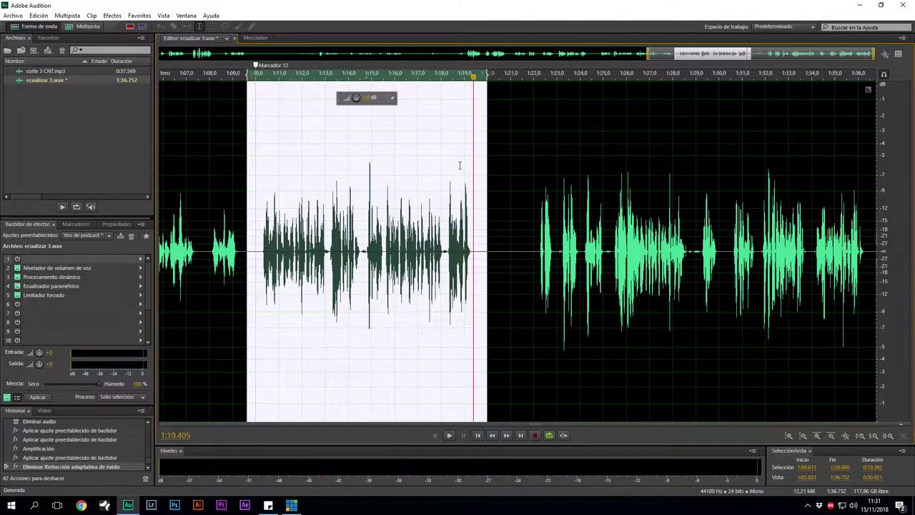
click(259, 74)
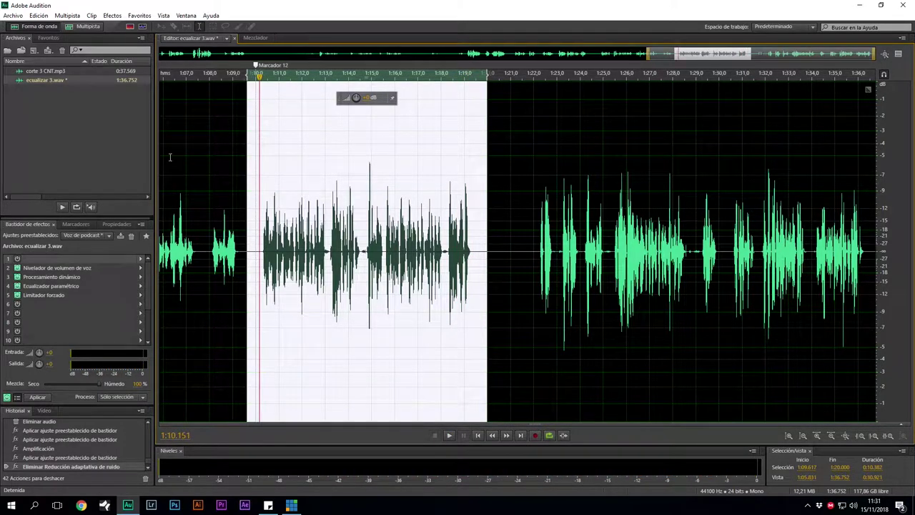
Open the Nivelador de volumen de voz settings and switch off Procesamiento dinámico, Ecualizador paramétrico and Limitador forzado.
double_click(63, 266)
click(18, 277)
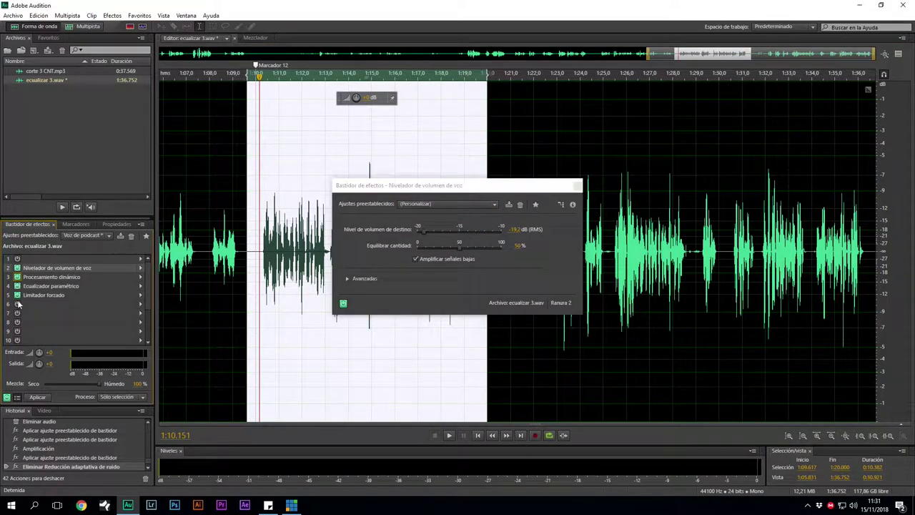
click(17, 286)
Play the passage briefly from Marcador 12, then show the preview editor with its view framed on the selected passage.
click(255, 78)
key(space)
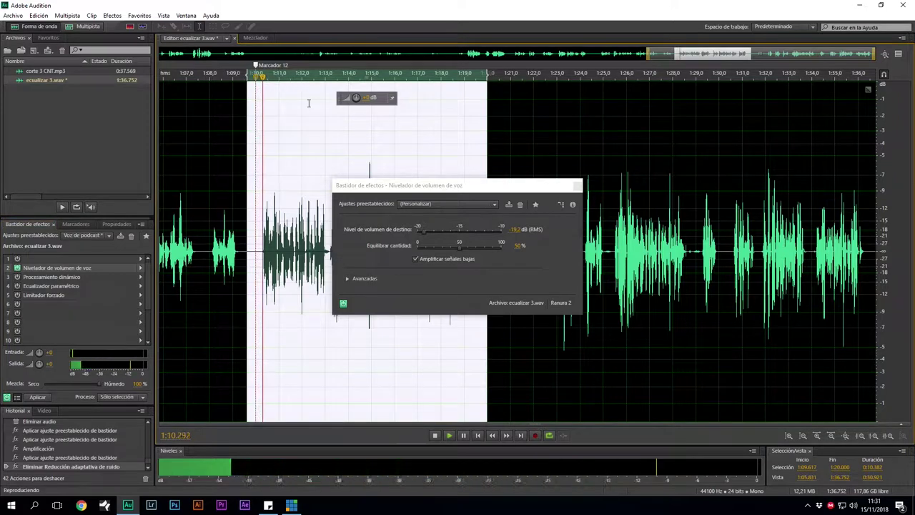
key(space)
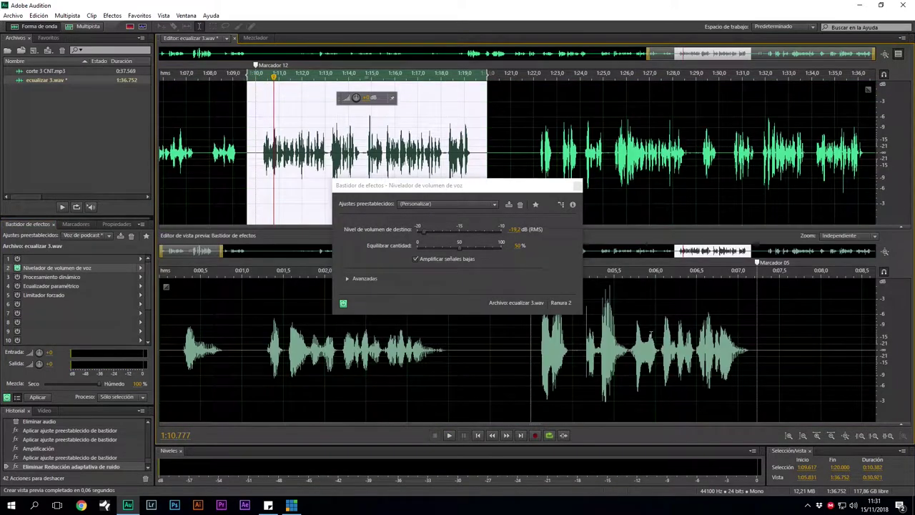
drag(615, 251, 766, 252)
Compare the preview with the volume leveler and the whole rack off and on, then play the start of the processed passage.
click(16, 269)
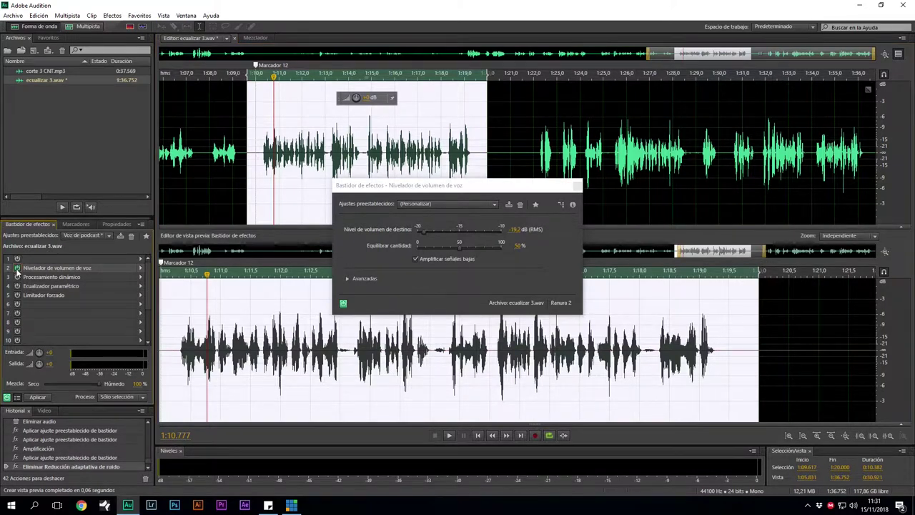
click(17, 269)
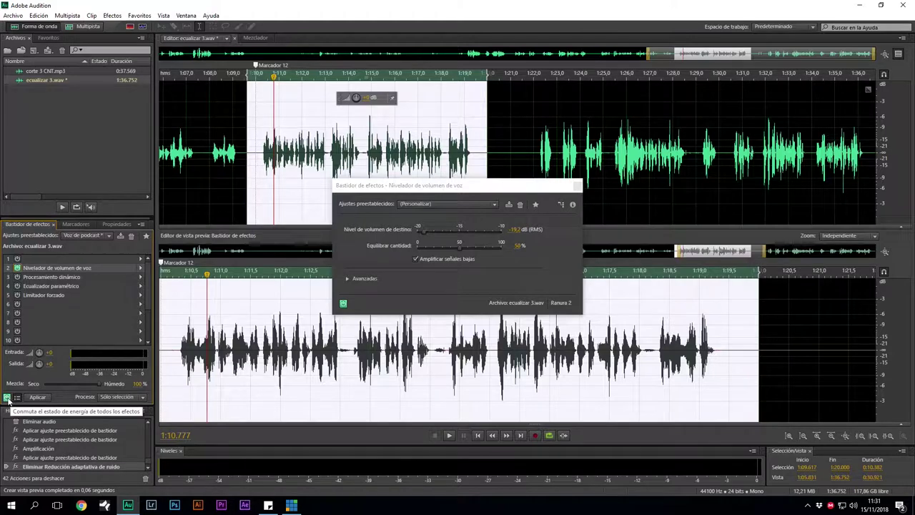
click(7, 398)
click(7, 398)
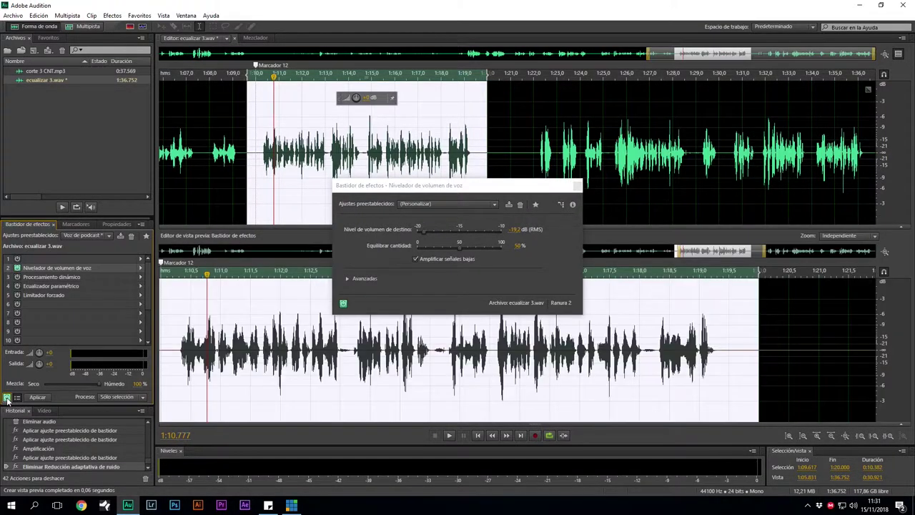
click(7, 399)
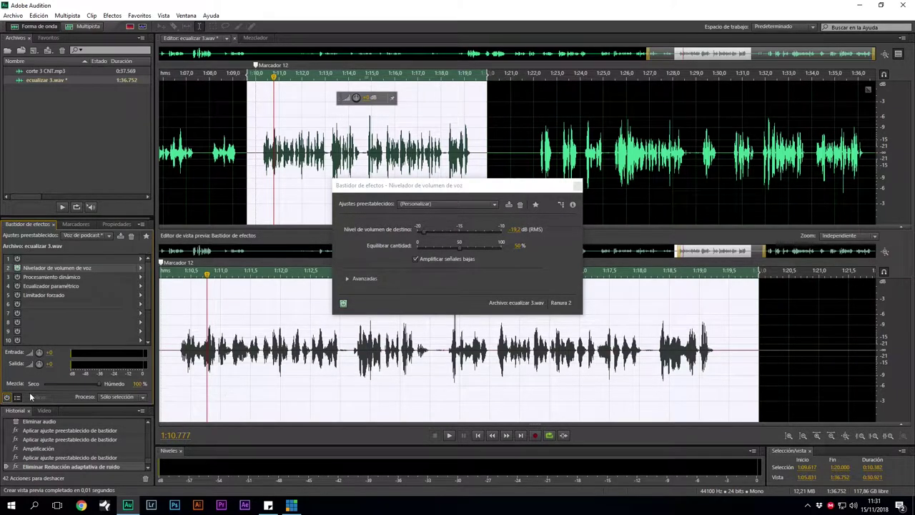
click(7, 397)
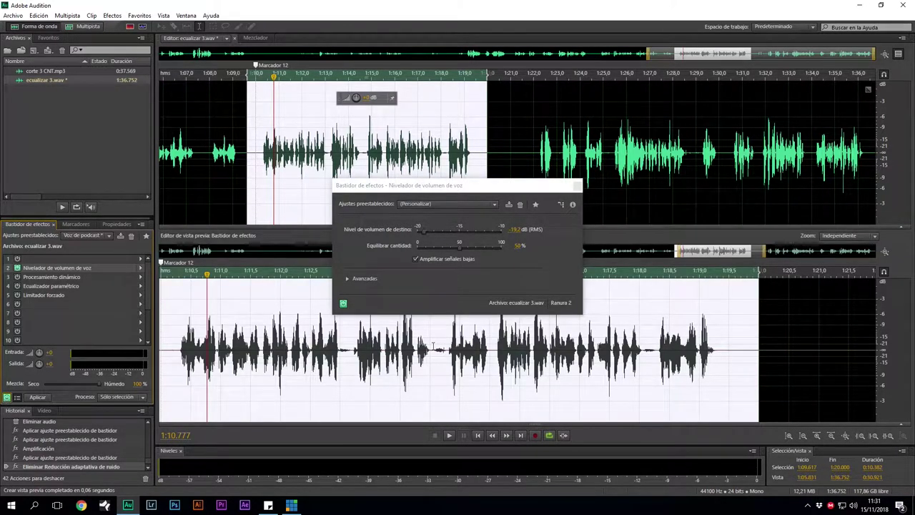
key(space)
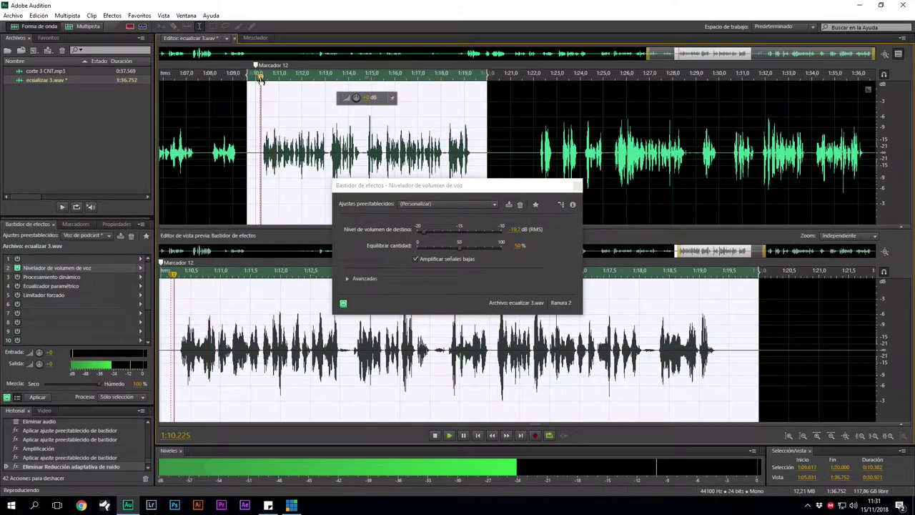
key(space)
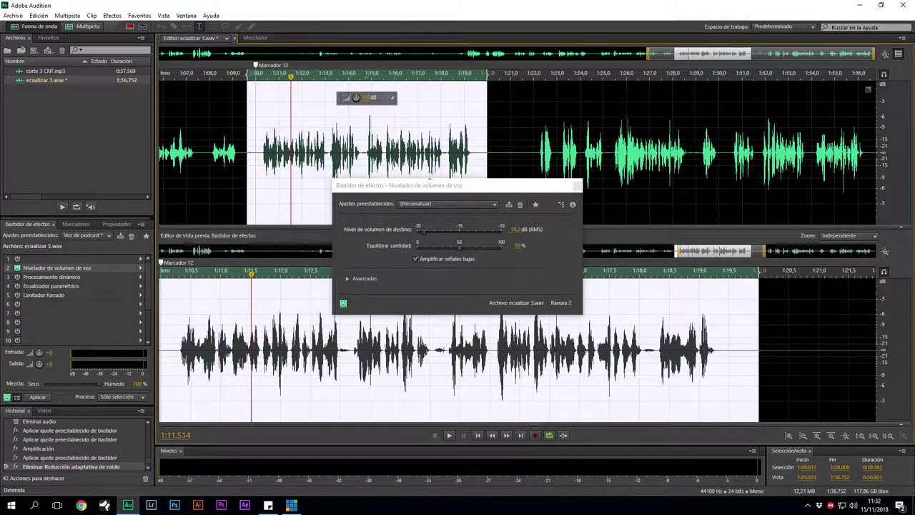
Raise the target volume level of Nivelador de volumen de voz to -18.1 dB.
drag(414, 187, 446, 243)
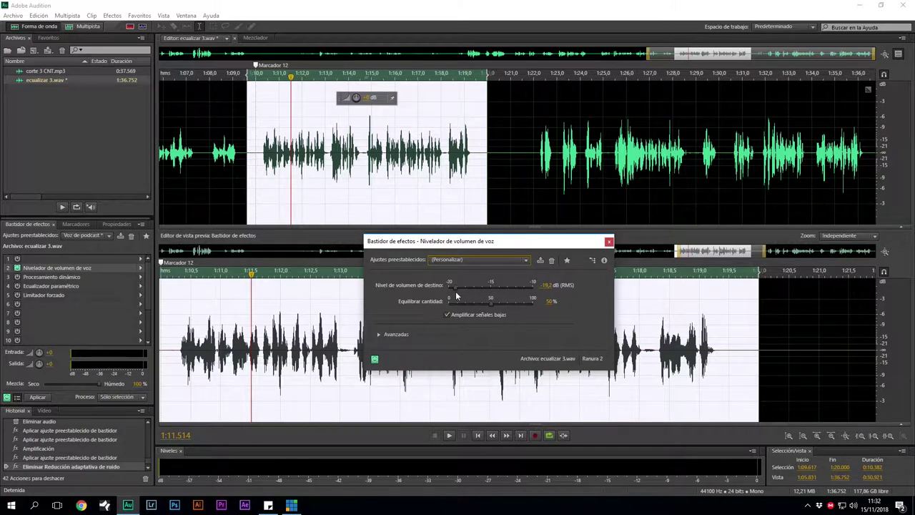
drag(456, 288, 476, 288)
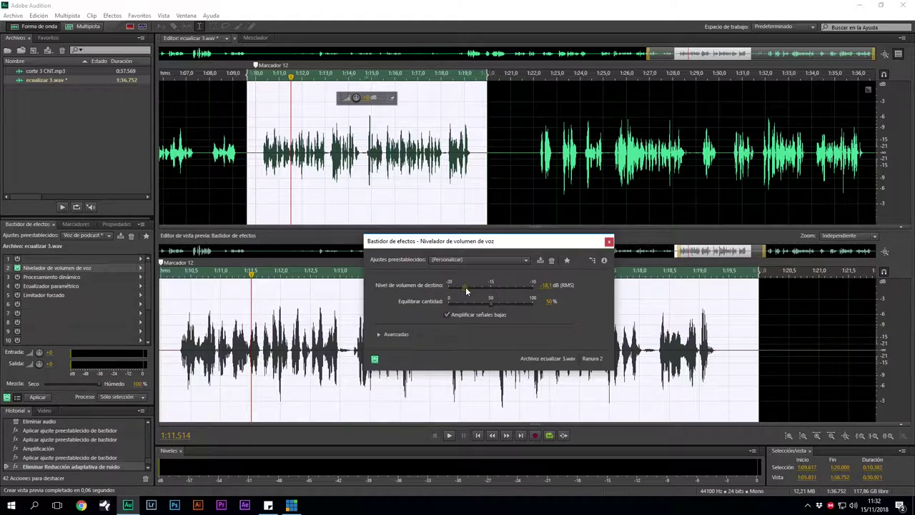
Switch on Procesamiento dinámico, open its settings beside the leveler window and compare the preview with it off and on.
click(18, 278)
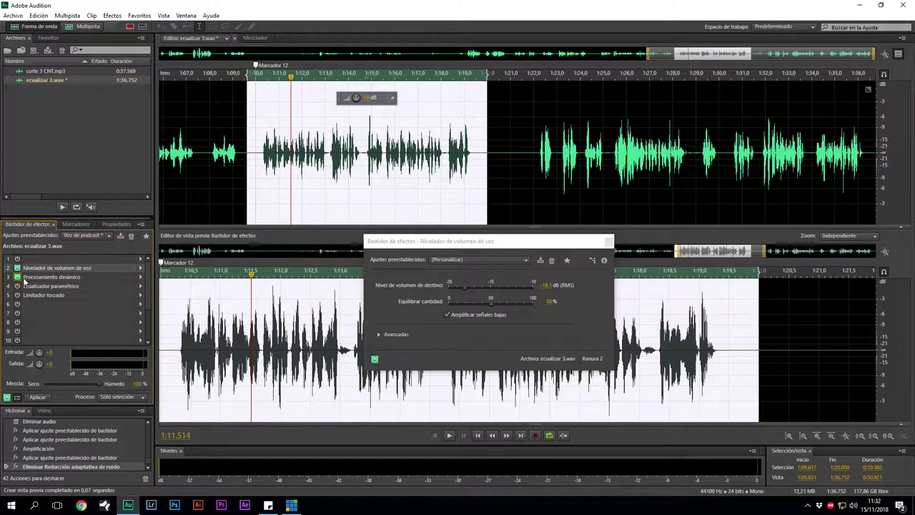
double_click(33, 279)
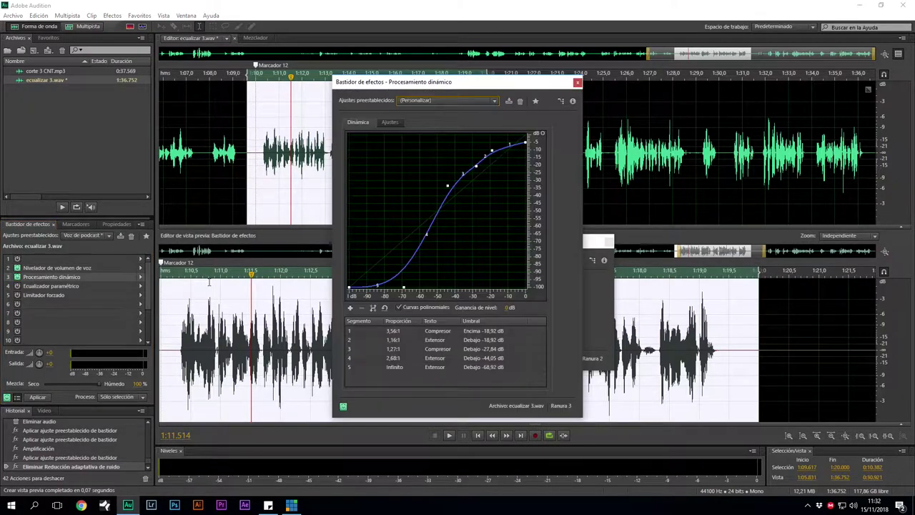
click(344, 407)
click(344, 407)
drag(445, 83, 679, 71)
Set the target volume level of Nivelador de volumen de voz to -19 dB and move its window clear of the preview.
drag(465, 287, 457, 288)
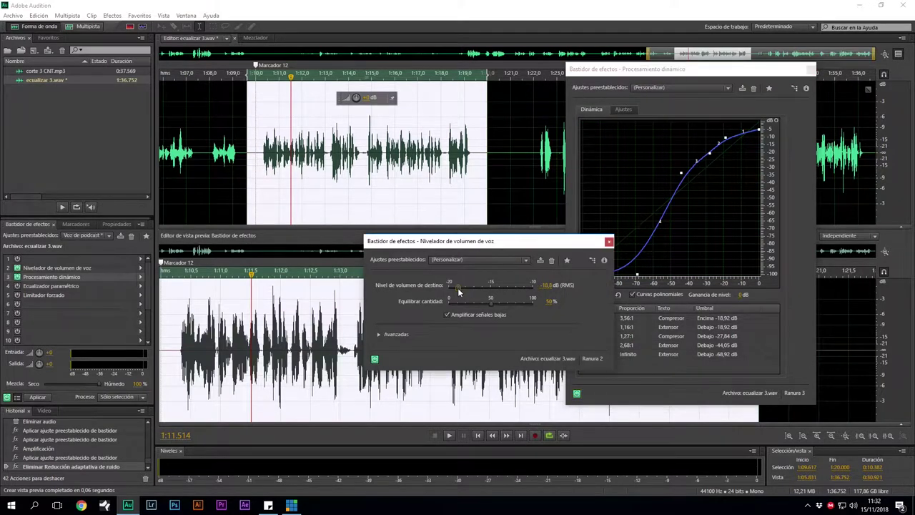
drag(536, 247, 187, 94)
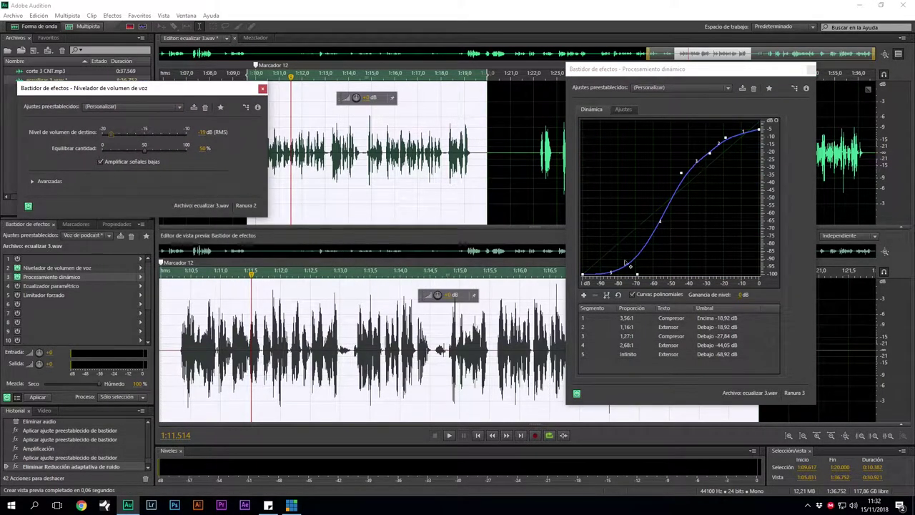
Play the passage briefly, then shift the -100 dB output point of the dynamics curve to a threshold of about -79.2 dB.
mouse_move(638, 277)
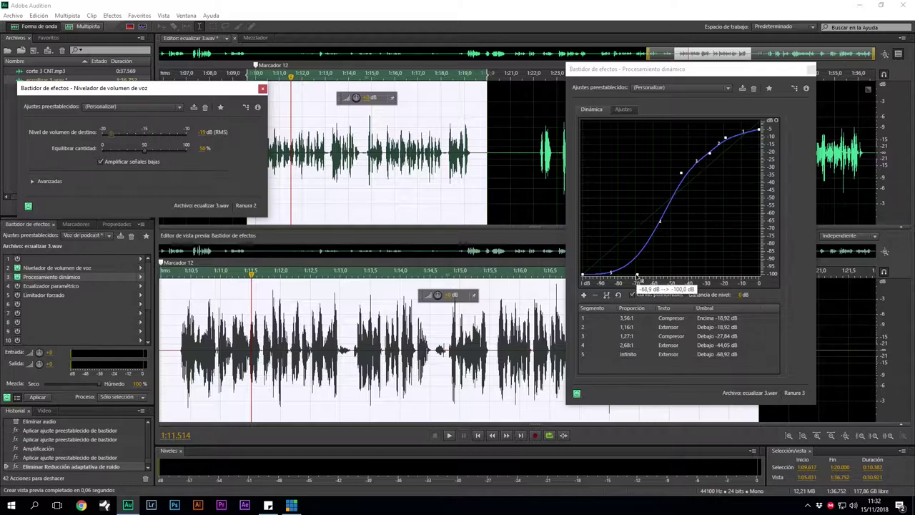
key(space)
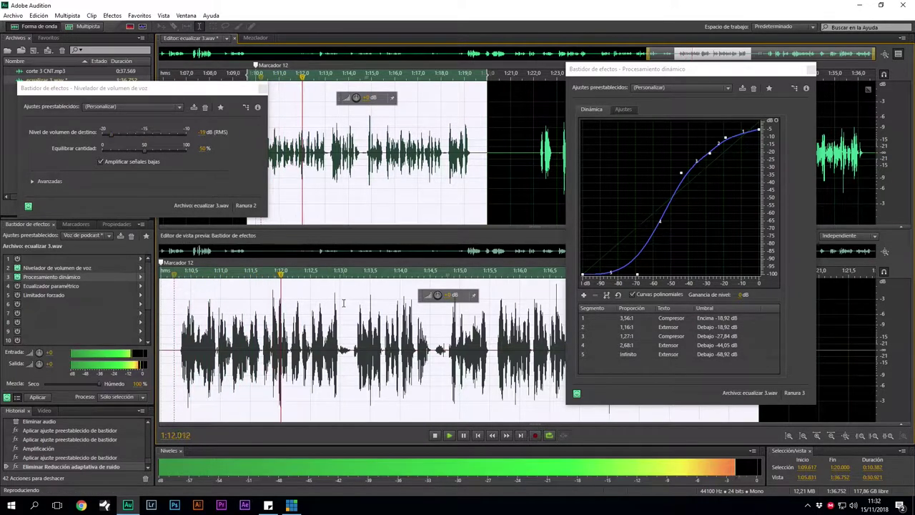
key(space)
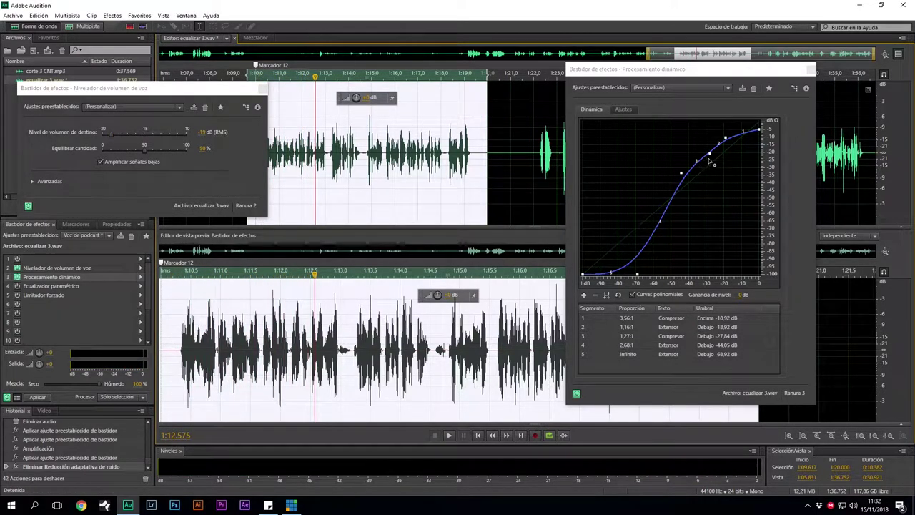
mouse_move(762, 132)
drag(636, 274, 619, 276)
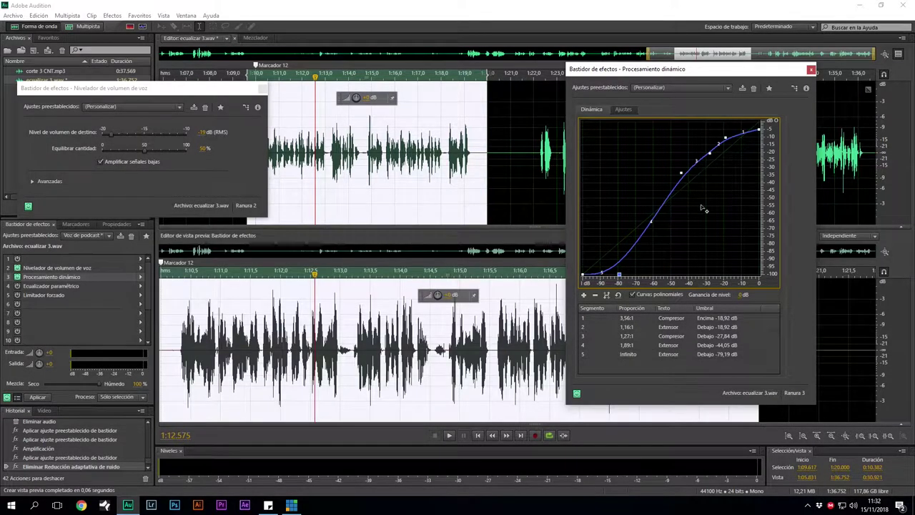
Switch on Ecualizador paramétrico with its settings open beside the waveform, and close the Procesamiento dinámico settings.
double_click(30, 286)
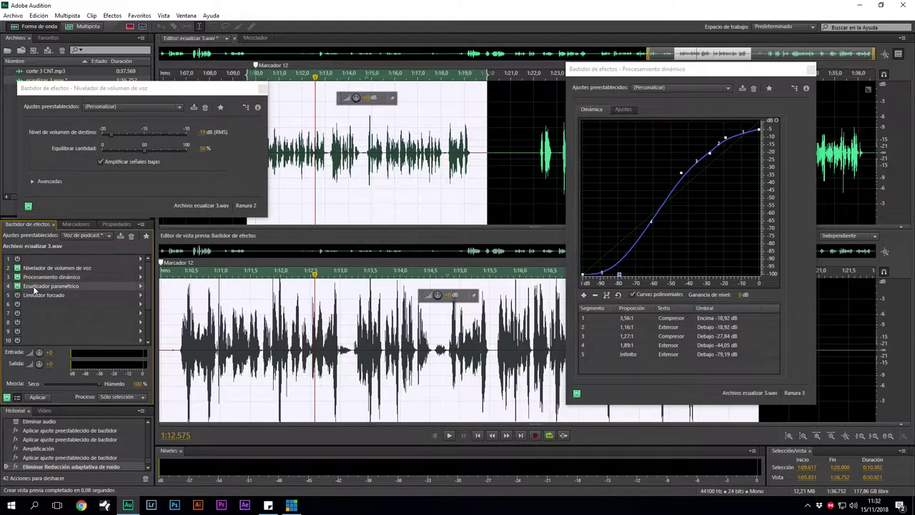
drag(472, 131, 716, 102)
click(811, 69)
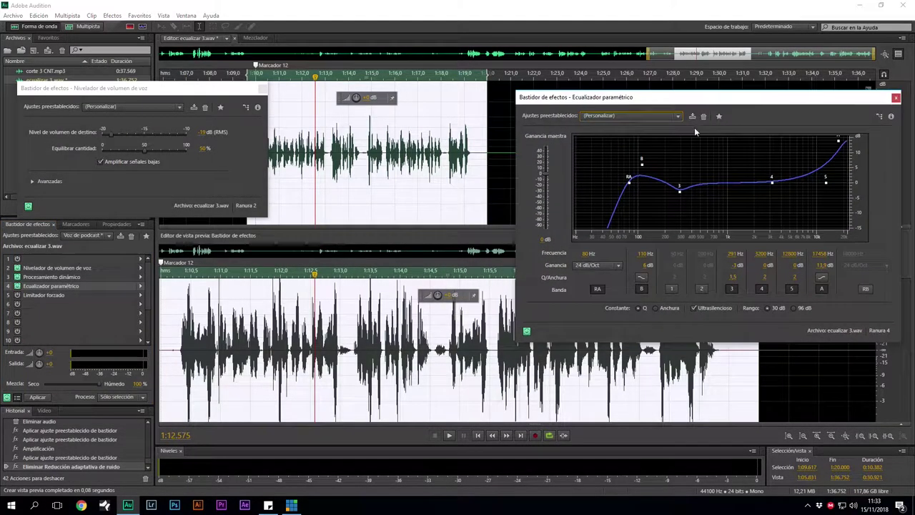
Compare the preview with the parametric equalizer off and on, then play part of the processed passage.
click(526, 333)
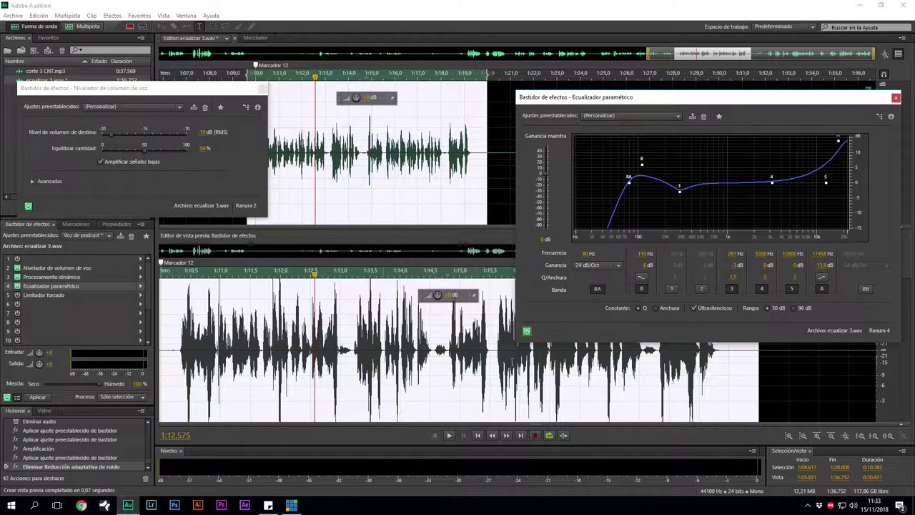
key(space)
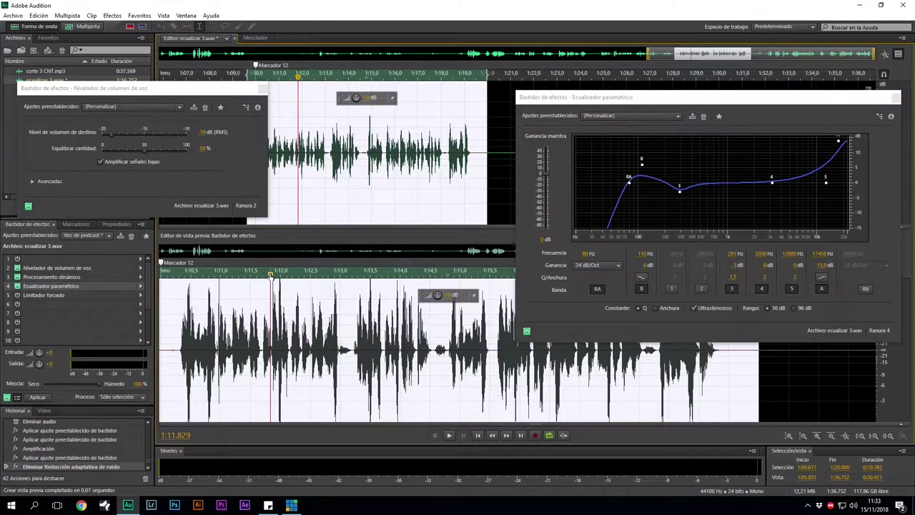
key(space)
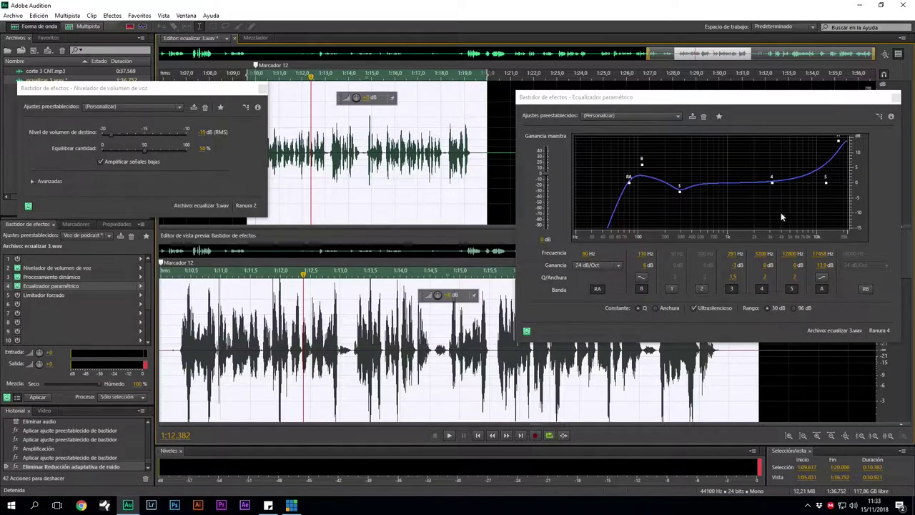
Lower the equalizer's high shelf band A to about -11.5 dB at 16418 Hz, and close the Nivelador de volumen de voz settings.
drag(838, 141, 837, 218)
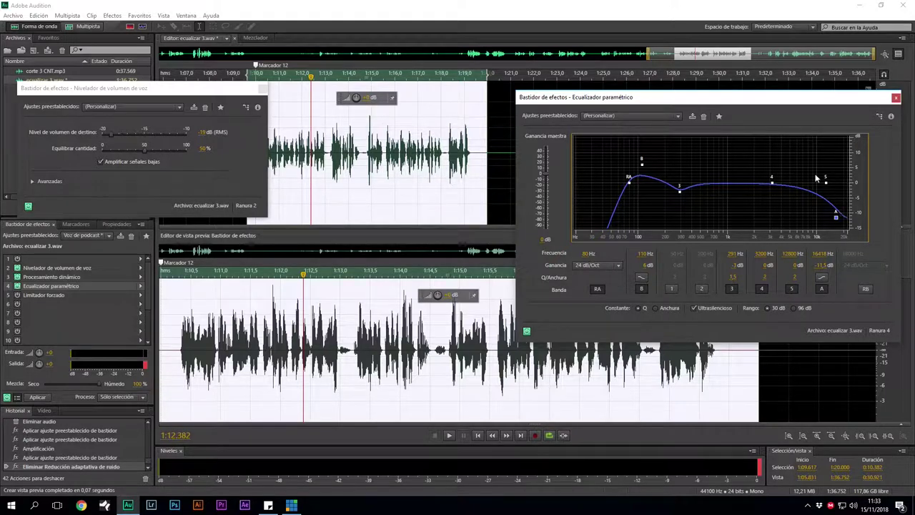
drag(172, 91, 183, 247)
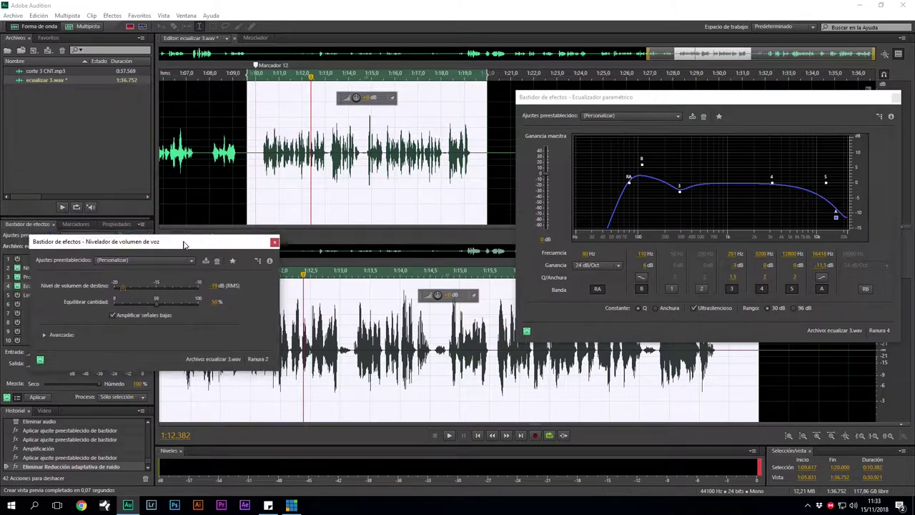
click(275, 246)
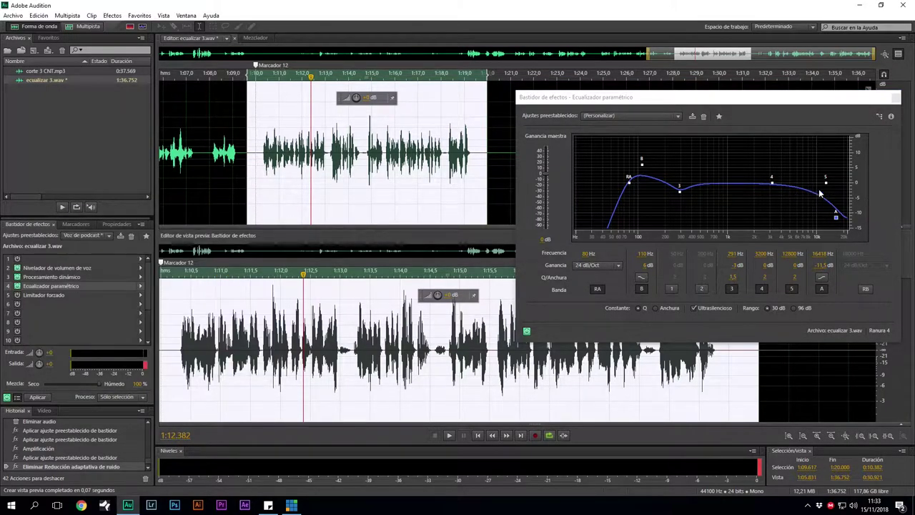
Select the passage after Marcador 08 from about 0:25.5 to 0:33.5 and frame it in the preview editor.
scroll(268, 177, down, 5)
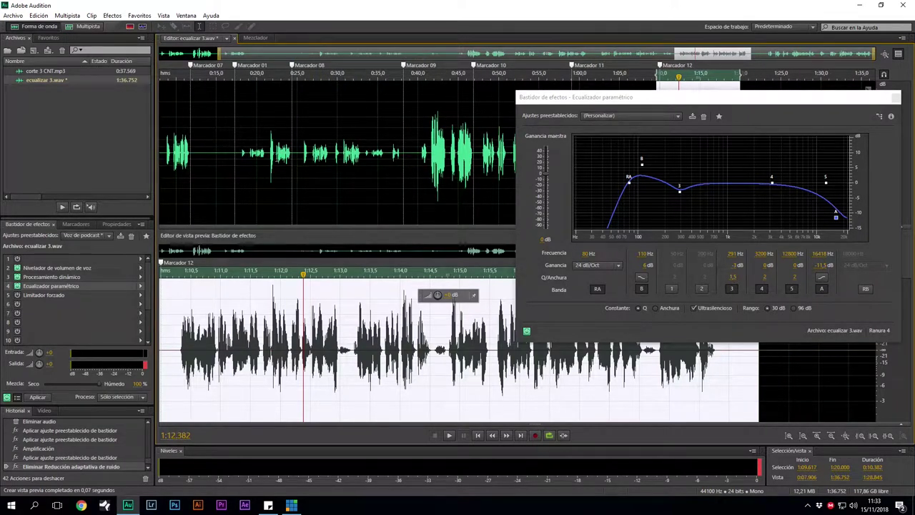
drag(302, 162, 366, 162)
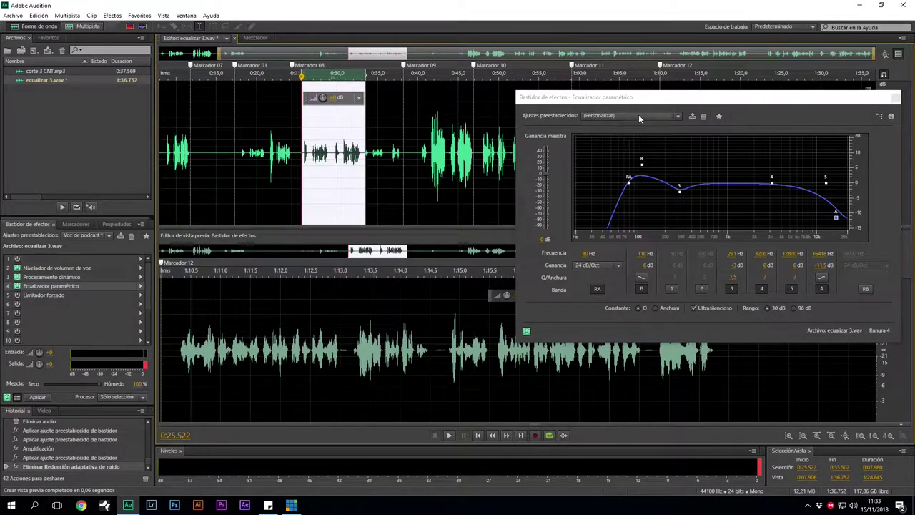
drag(658, 100, 690, 82)
scroll(389, 266, up, 5)
Raise the equalizer's high shelf band A to about 9.2 dB at 13822 Hz and play the processed Marcador 08 passage.
drag(857, 200, 864, 145)
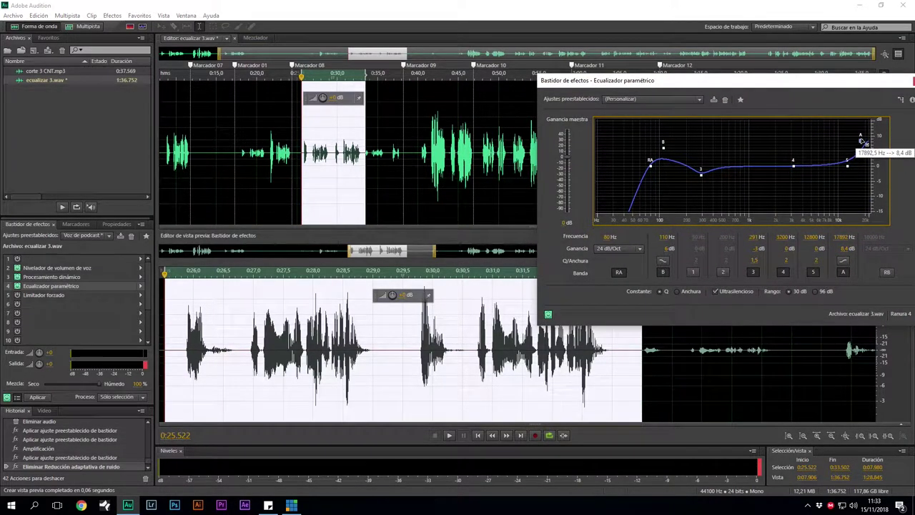
mouse_move(860, 147)
mouse_down()
mouse_move(854, 127)
mouse_move(852, 141)
mouse_up()
click(192, 279)
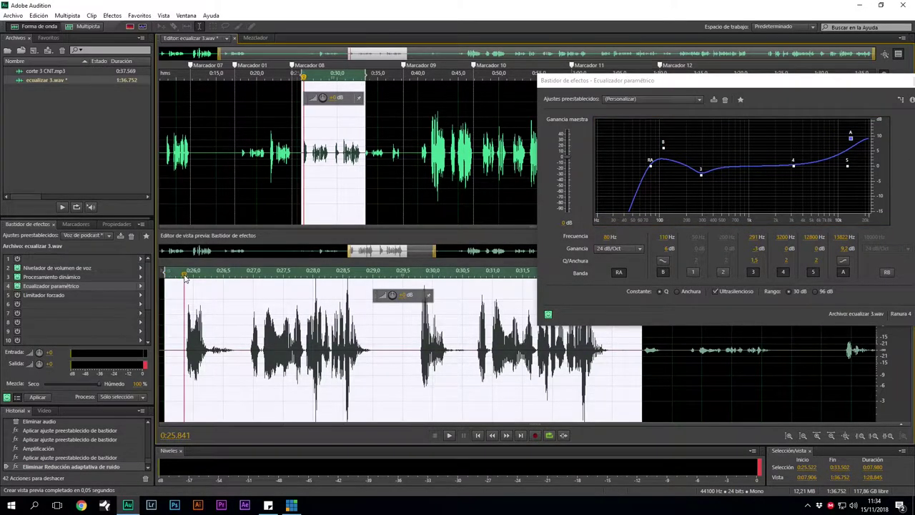
key(space)
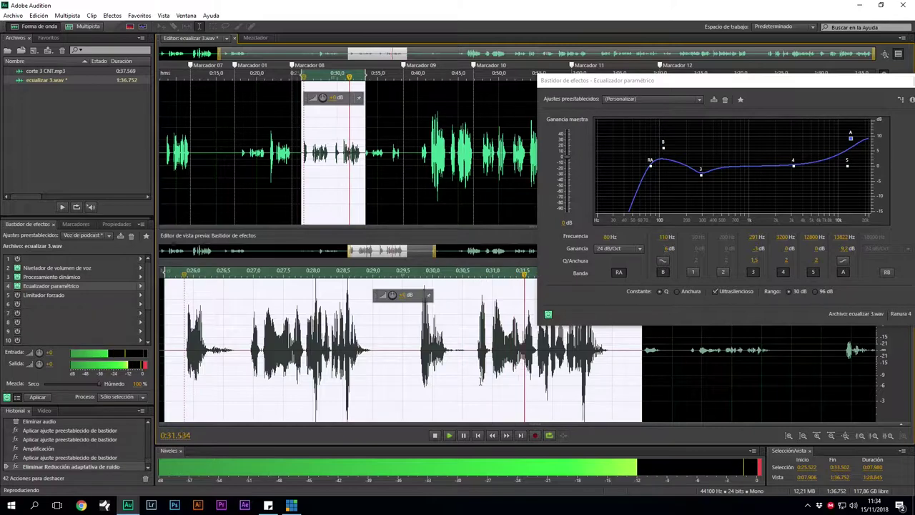
scroll(453, 366, down, 3)
scroll(453, 366, down, 3)
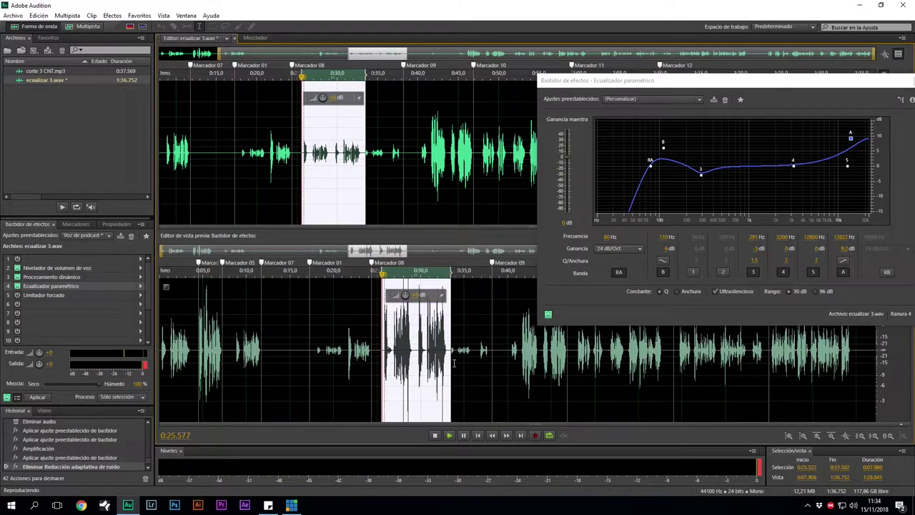
key(space)
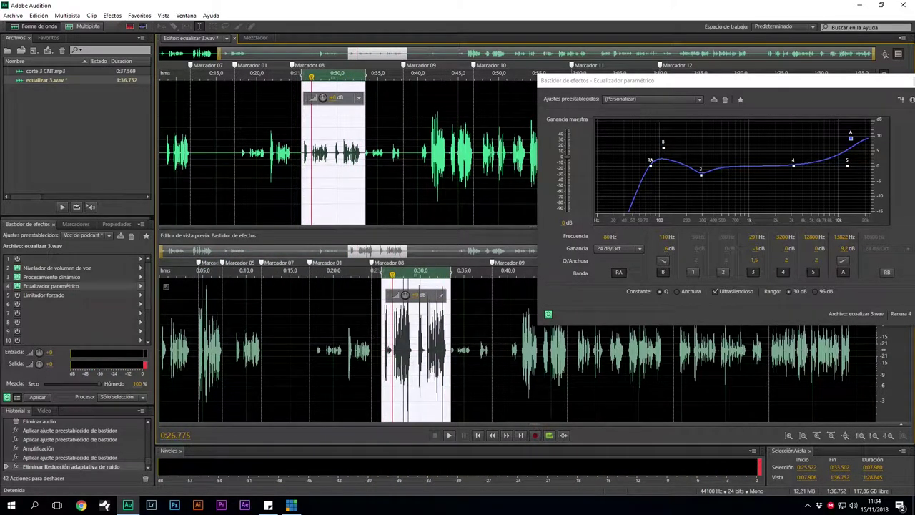
Select the passage after Marcador 01 from about 0:17.8 to 0:24.4, play it processed and check the volume leveler settings.
drag(371, 354, 314, 347)
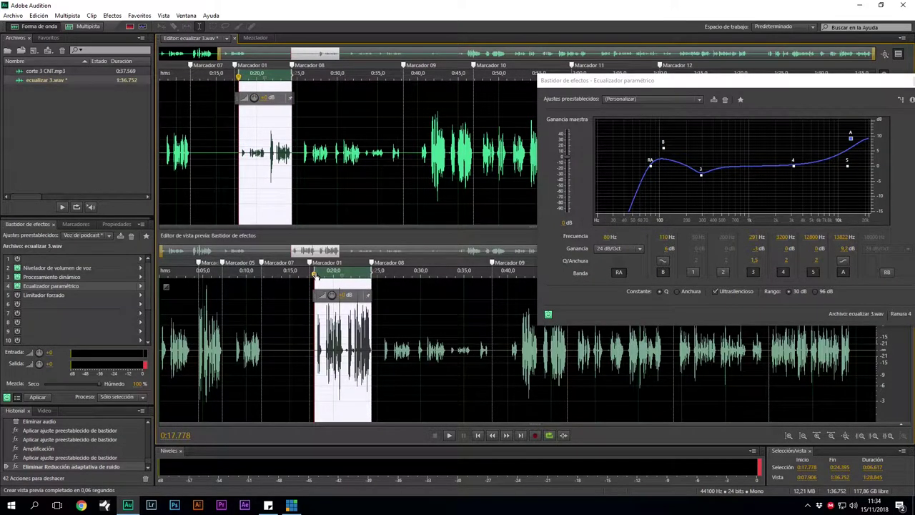
key(space)
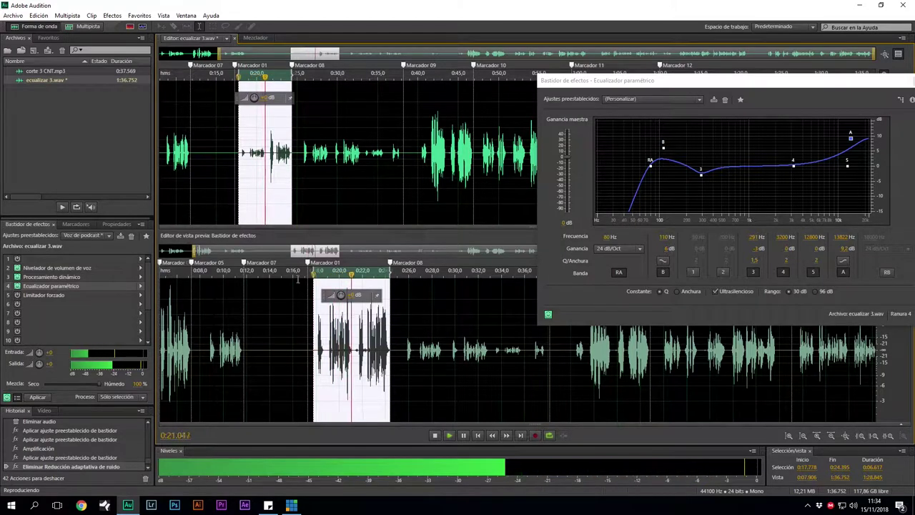
double_click(57, 267)
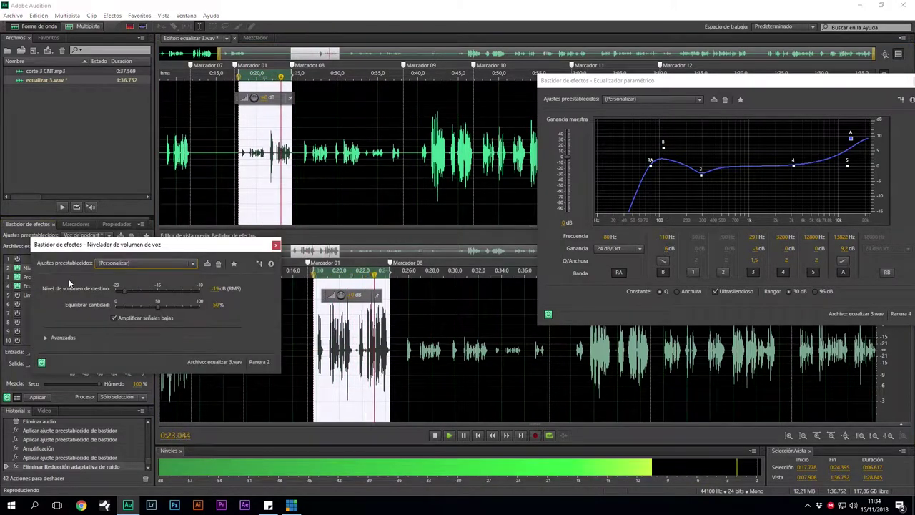
click(275, 244)
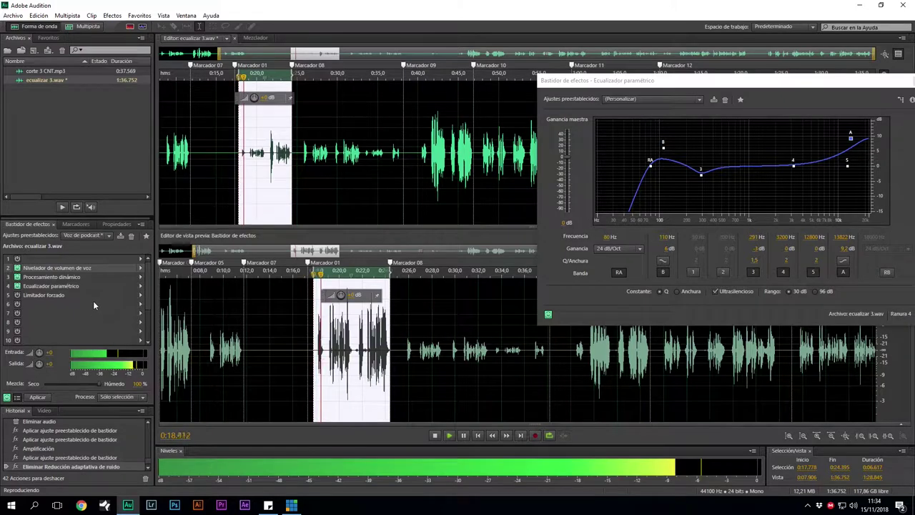
key(space)
Open the Procesamiento dinámico settings, raise the curve's lower point to about -78.8 dB output at -78.9 dB input, and play the passage.
double_click(88, 276)
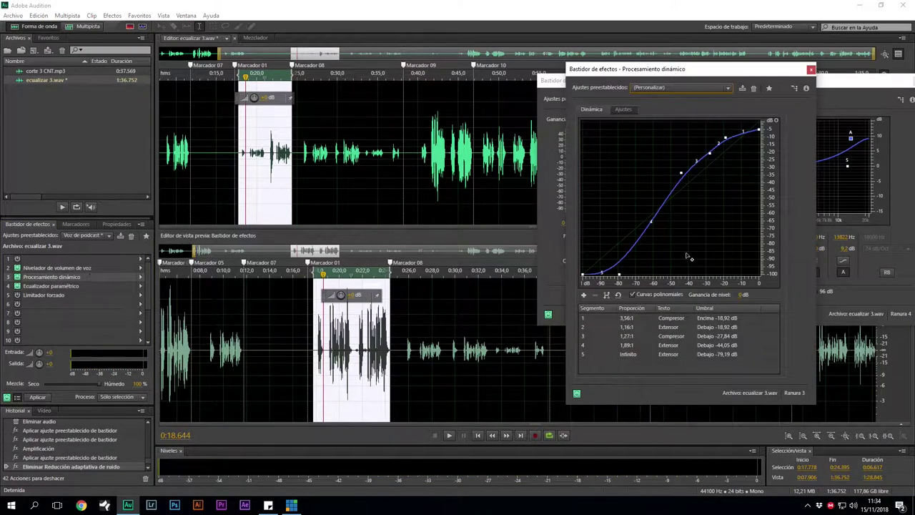
drag(622, 274, 620, 242)
key(space)
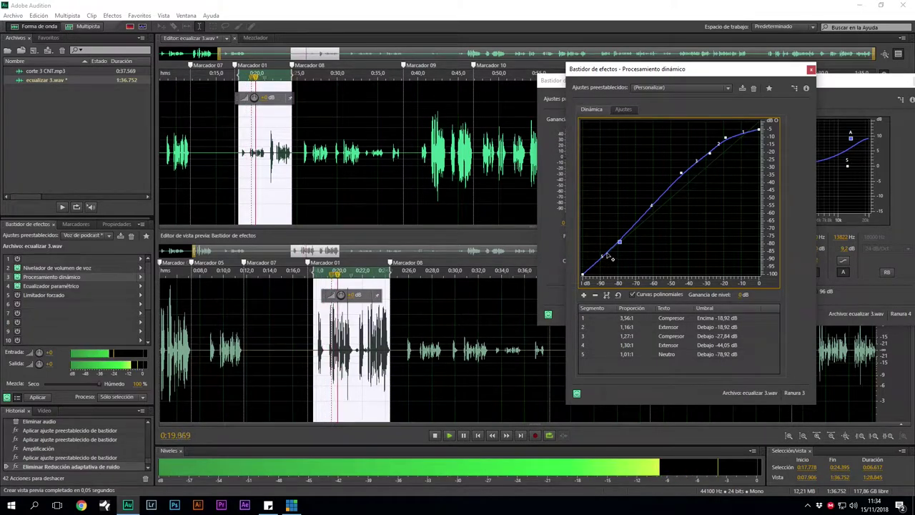
mouse_move(620, 246)
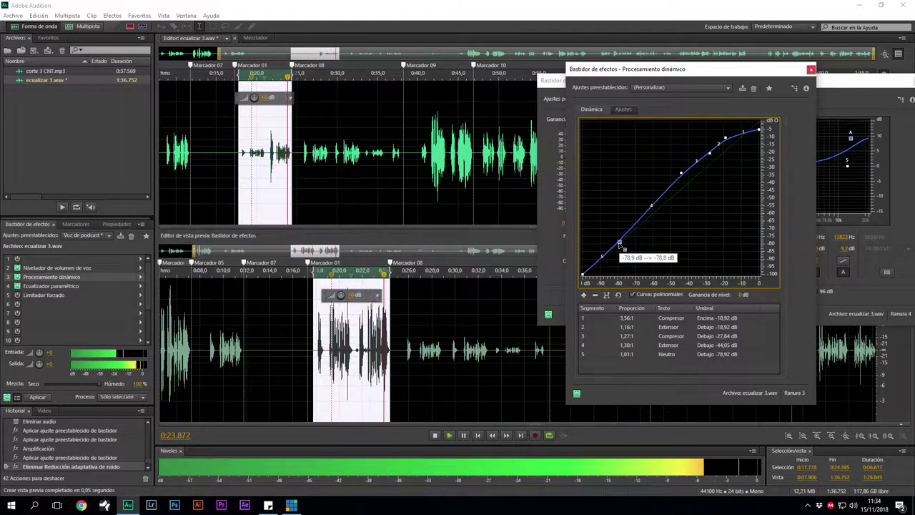
key(space)
Bring the dynamics curve's lower point down to -100 dB output at about -76.8 dB input and close the effect's settings.
drag(620, 244, 623, 275)
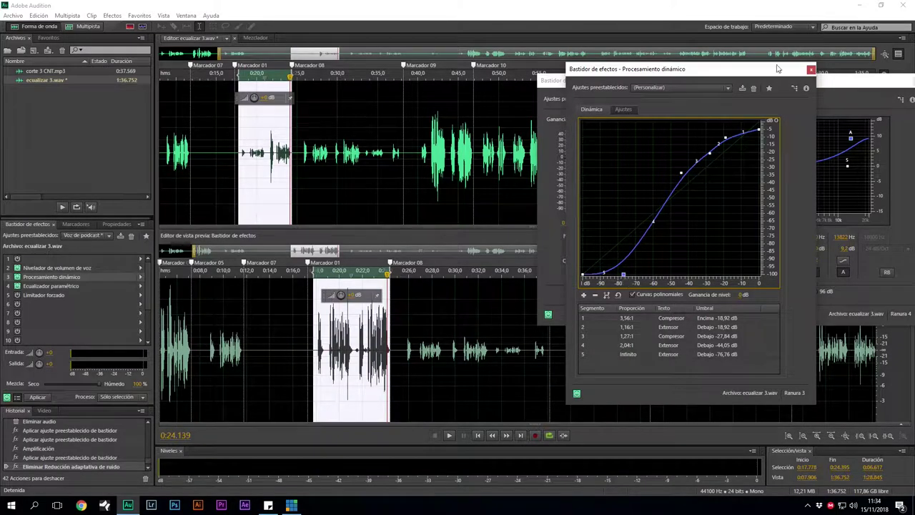
click(811, 71)
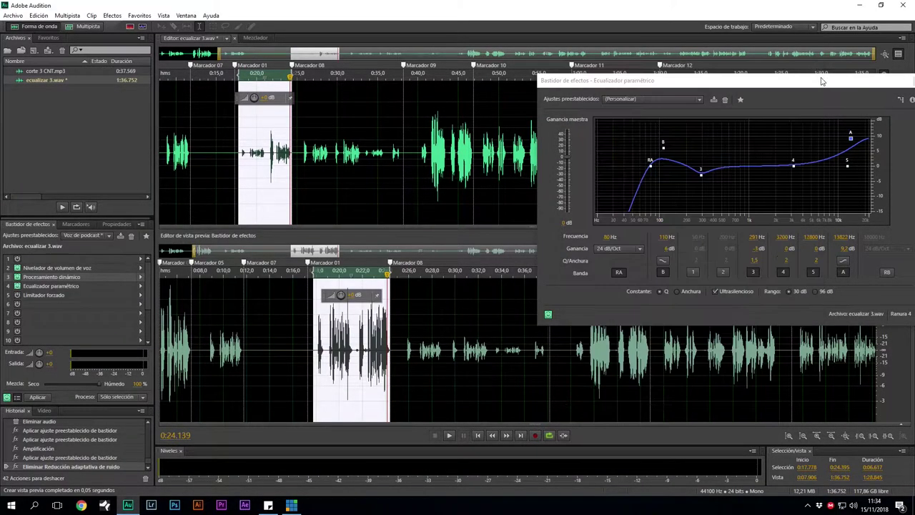
Move the equalizer window aside, select the Marcador 12 passage from 1:10.000 to 1:20.000 and frame it in the preview editor.
drag(801, 80, 416, 38)
scroll(388, 362, down, 2)
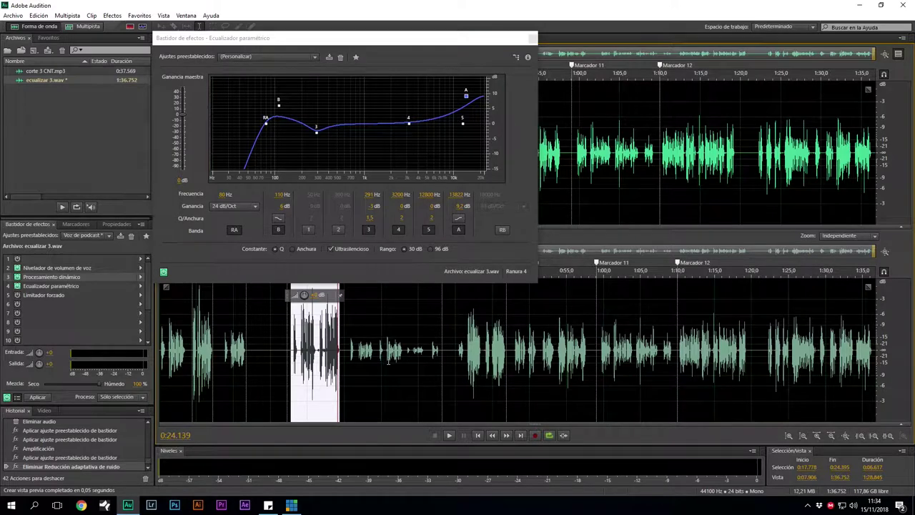
drag(675, 361, 750, 358)
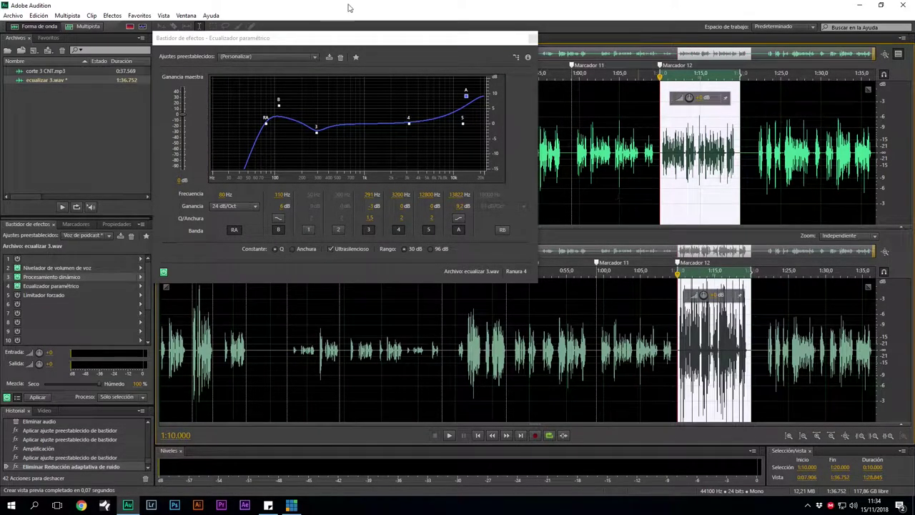
scroll(749, 351, up, 6)
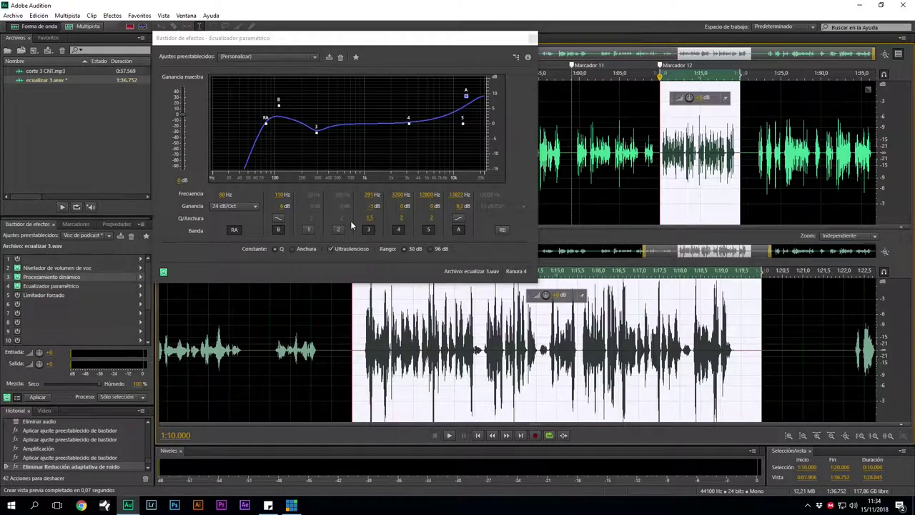
Lower the equalizer's high shelf band A to about -4.9 dB at 16217 Hz for the Marcador 12 passage.
drag(469, 102, 471, 137)
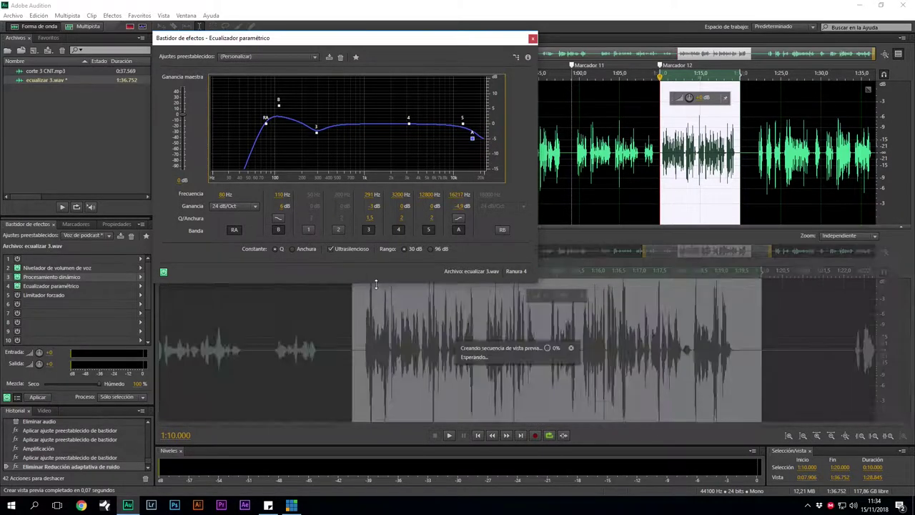
click(558, 279)
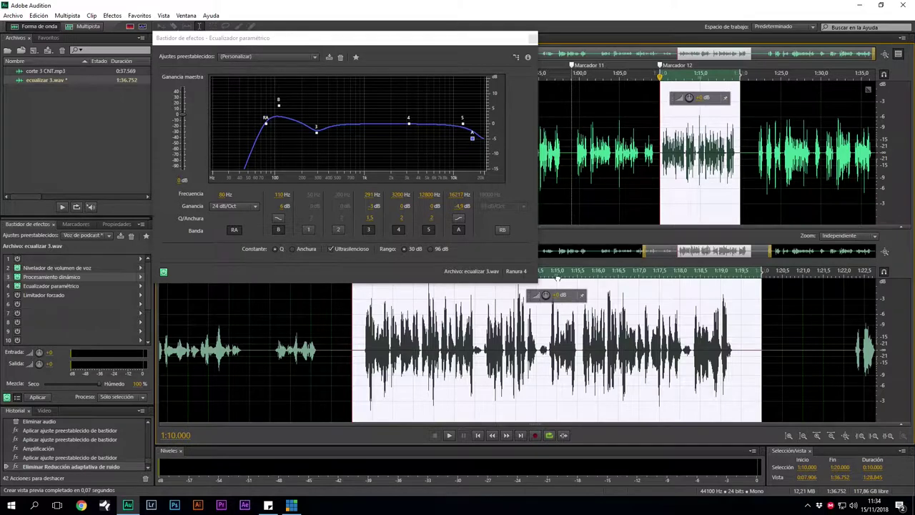
While playing the Marcador 12 passage, lower the equalizer's band 5 to about -2.2 dB at 9560 Hz, then close the equalizer and stop playback.
key(space)
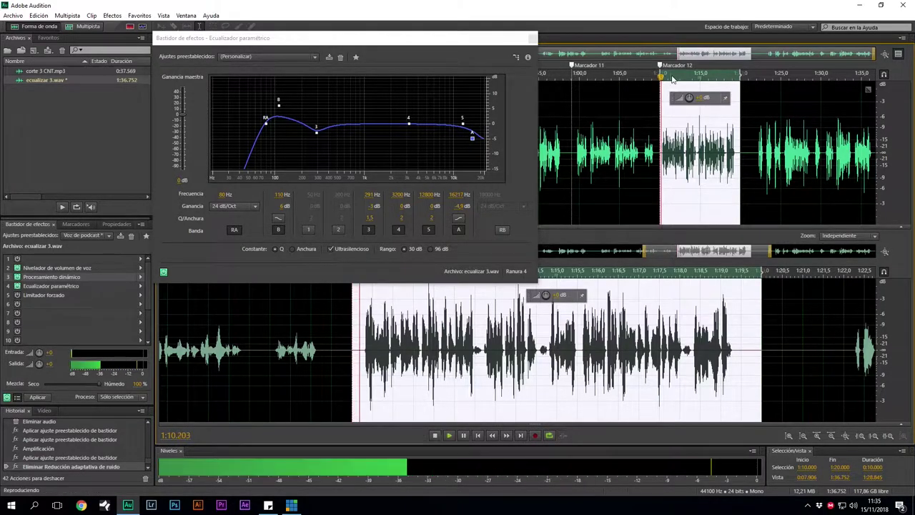
scroll(660, 77, up, 3)
mouse_move(467, 127)
mouse_down()
mouse_move(450, 156)
mouse_move(452, 132)
mouse_up()
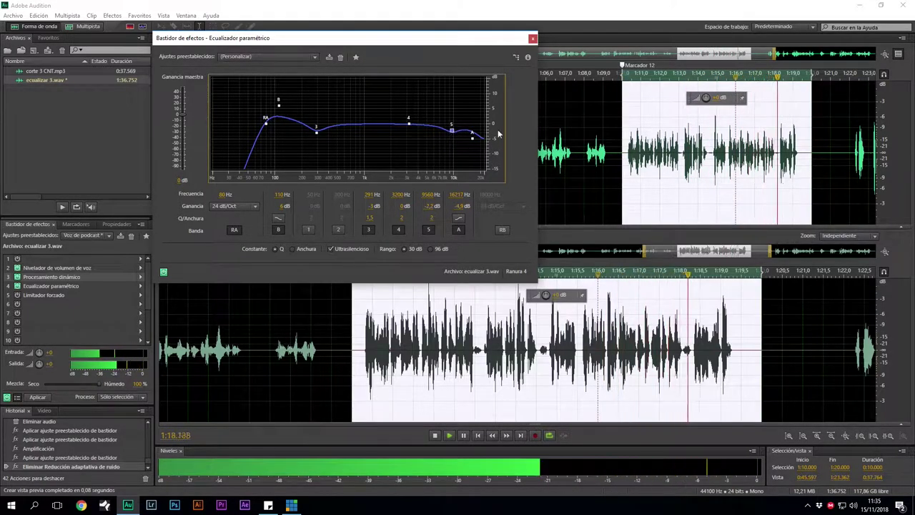
click(533, 39)
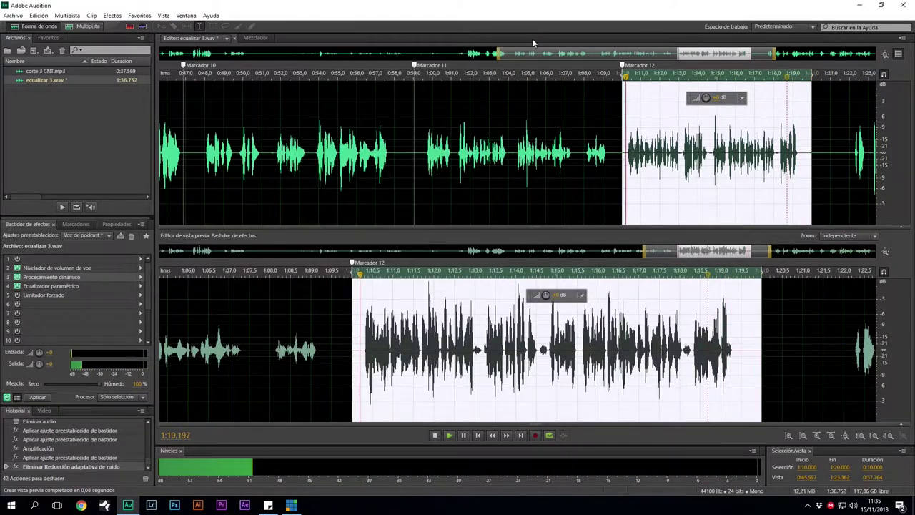
key(space)
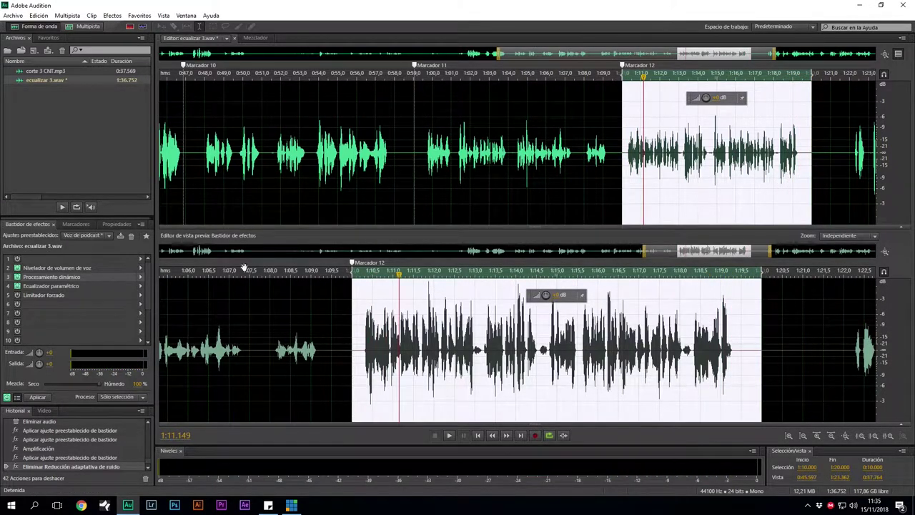
Enable the Limitador forzado effect, open its settings clear of the selection, and play part of the Marcador 12 passage from about 1:10.723.
click(18, 295)
double_click(41, 294)
drag(530, 178, 406, 118)
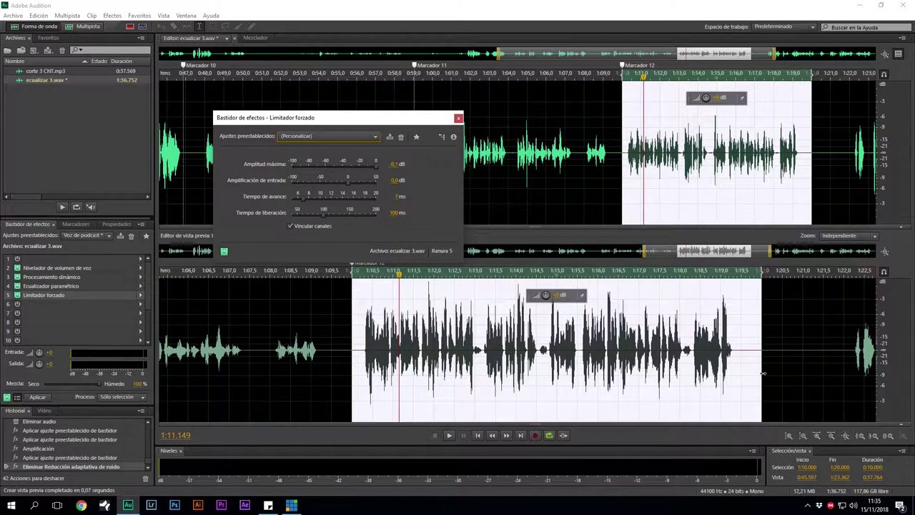
click(639, 76)
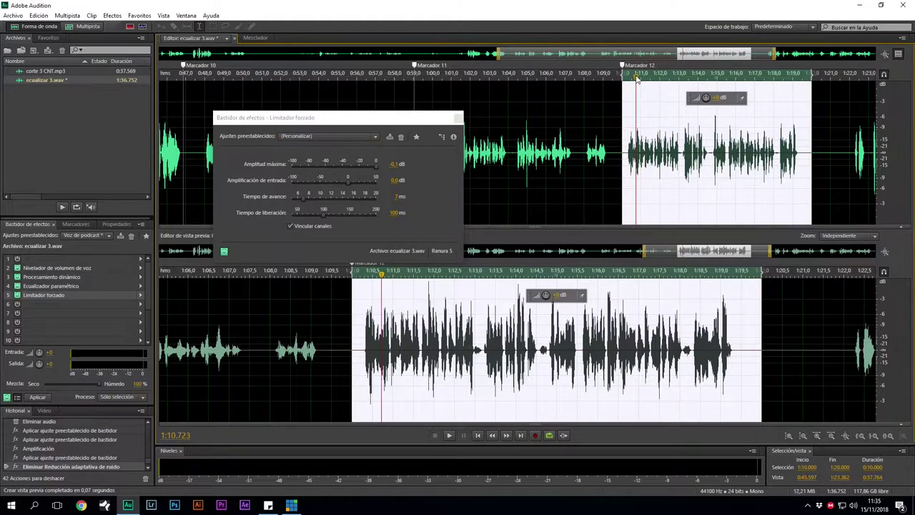
key(space)
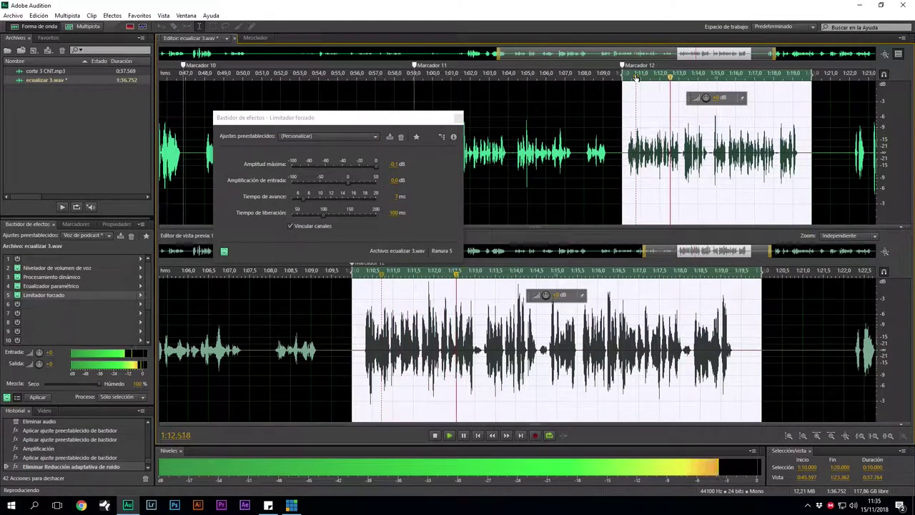
key(space)
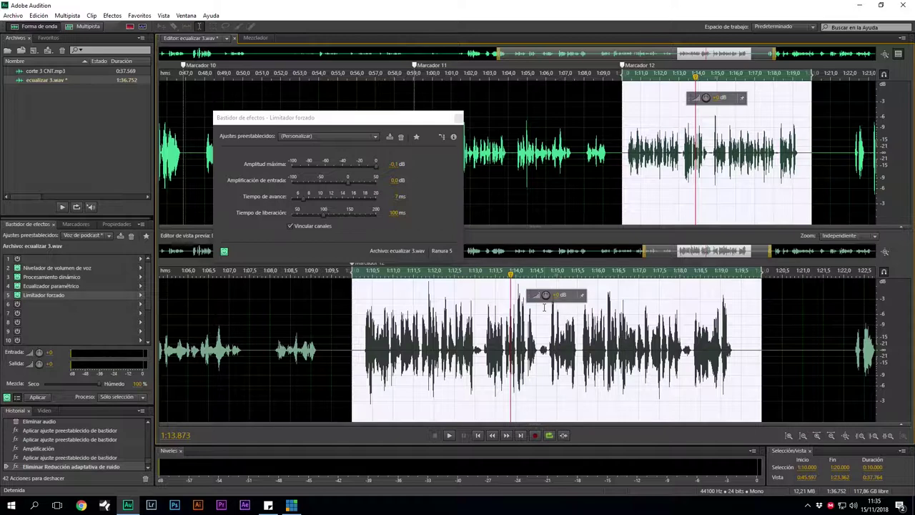
Open the Nivelador de volumen de voz and Procesamiento dinámico settings alongside the limiter to review the rack's values.
double_click(60, 267)
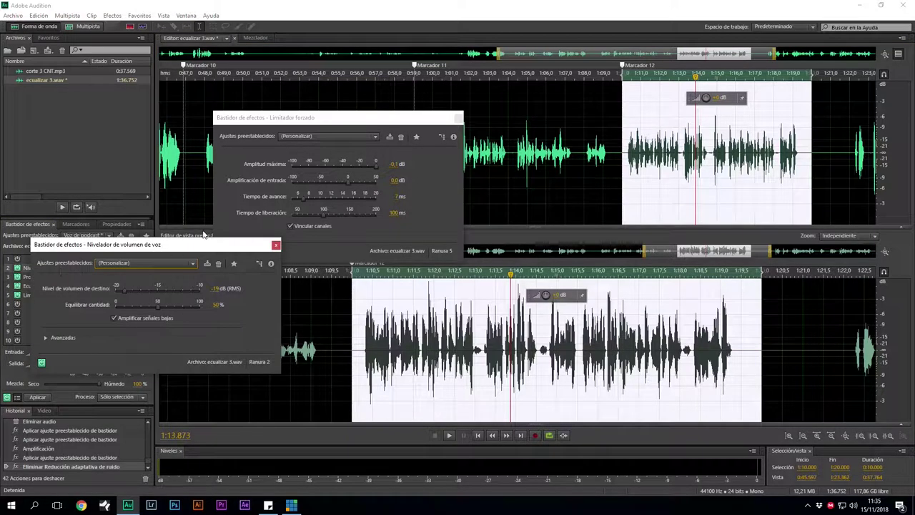
drag(197, 245, 346, 281)
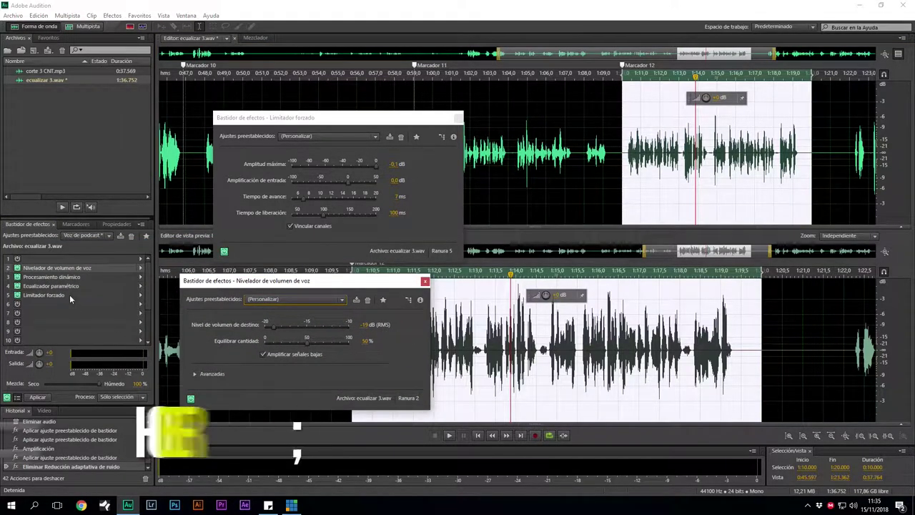
double_click(51, 277)
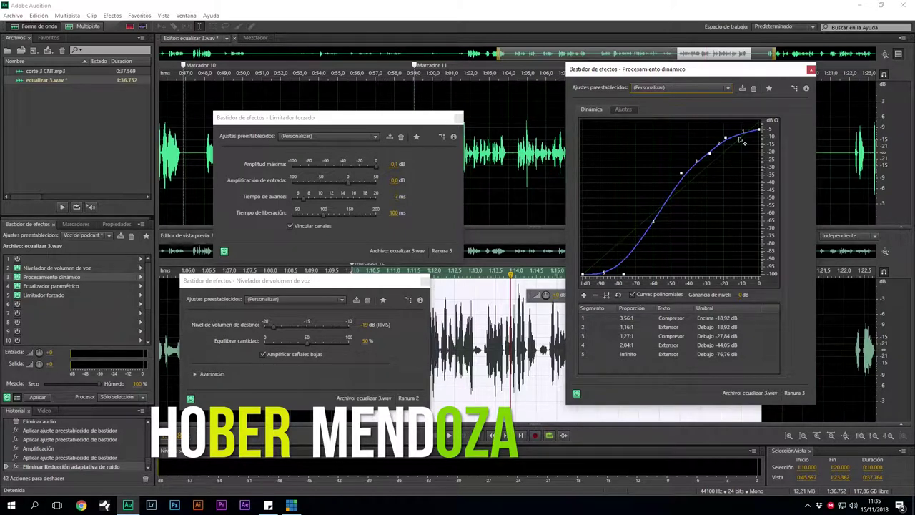
Reduce the parametric equalizer's low shelf band B to about 4.3 dB at 109 Hz and close the equalizer.
double_click(51, 285)
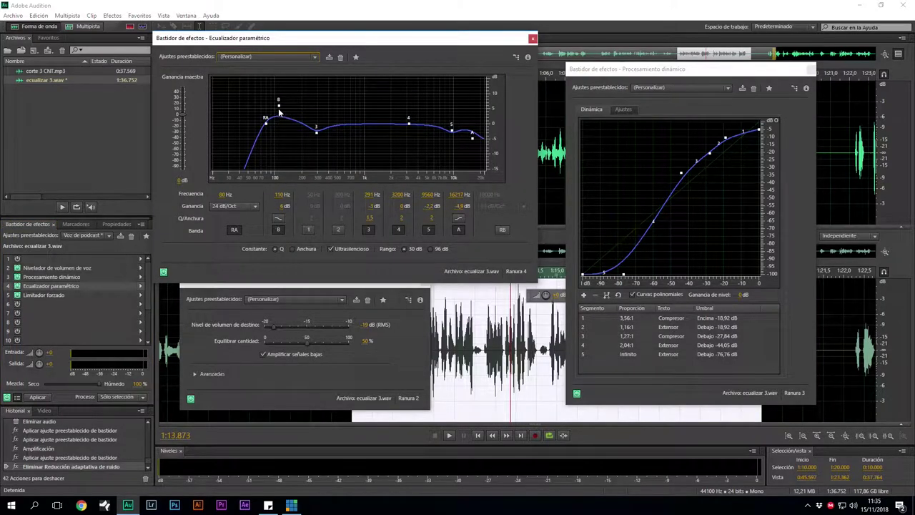
drag(279, 106, 278, 111)
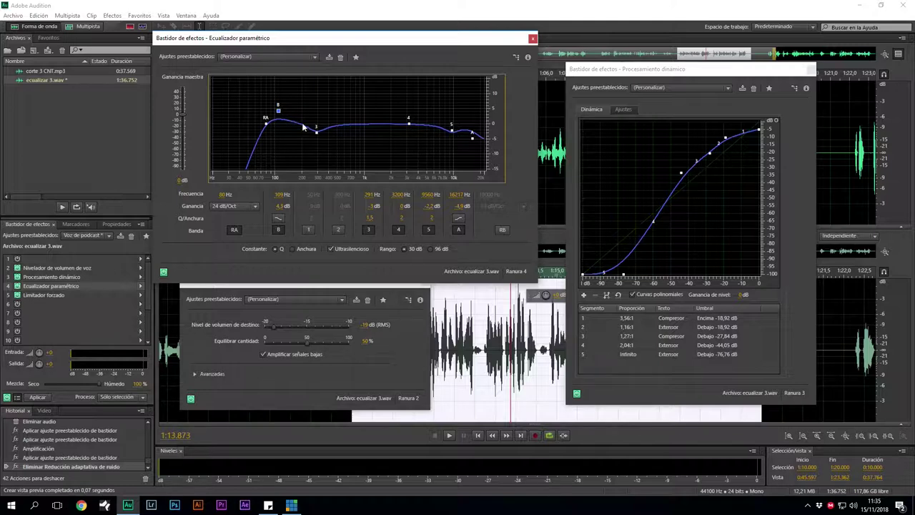
click(533, 38)
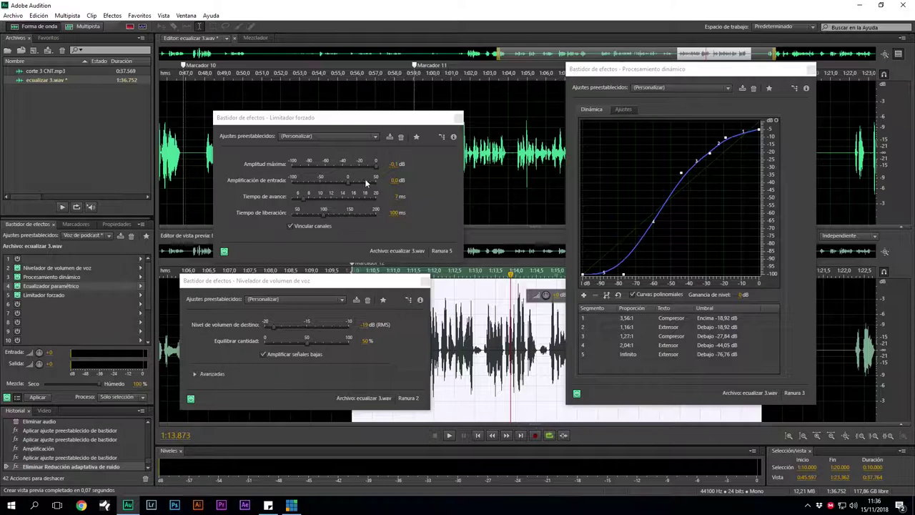
Close the leveler, limiter and dynamics windows, and examine the Limitador forzado settings once more before closing them.
click(425, 280)
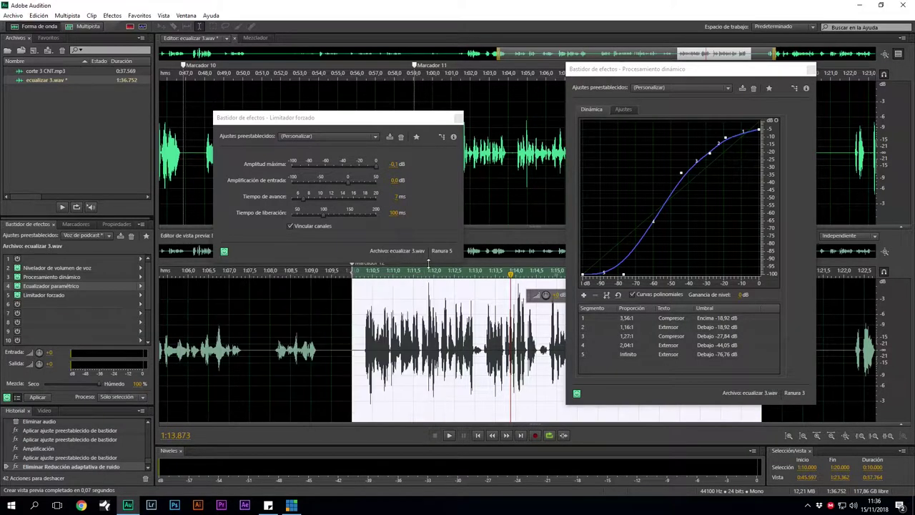
click(459, 117)
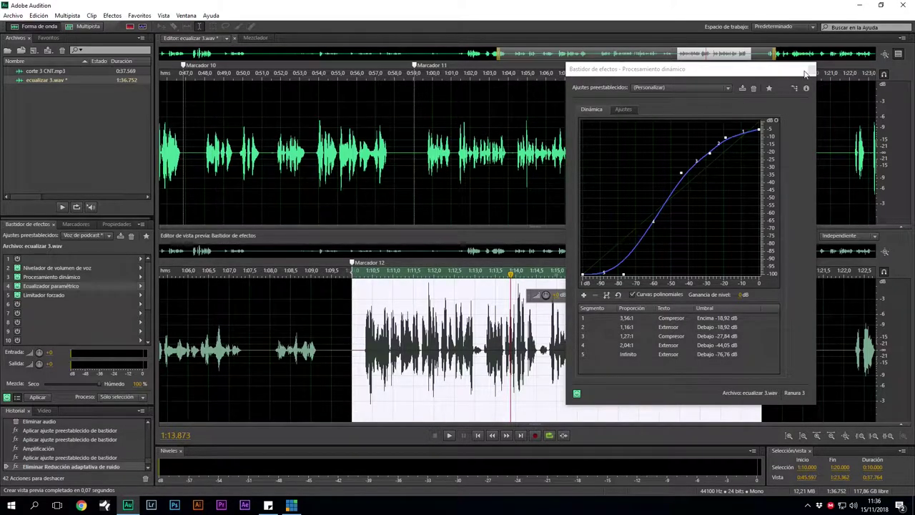
click(810, 69)
double_click(50, 295)
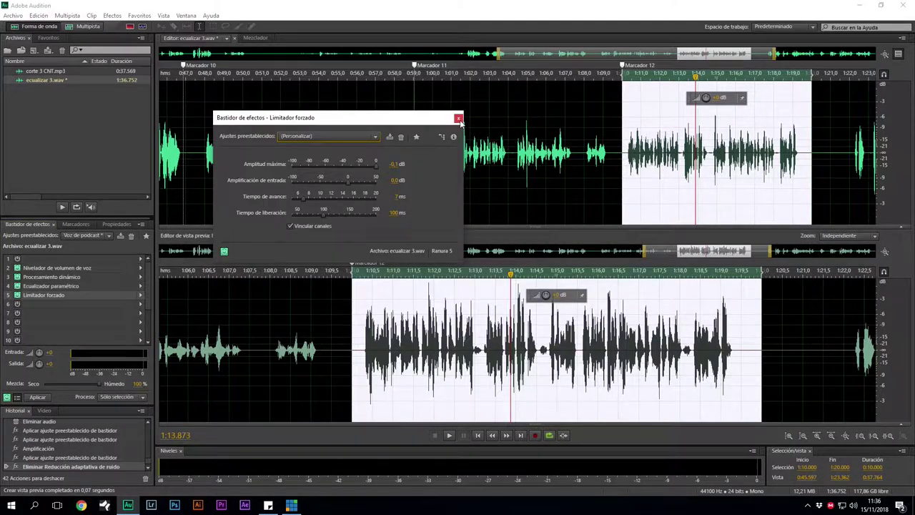
click(458, 117)
Hide the preview editor, play a short part of the Marcador 12 passage, and show the whole waveform.
key(backslash)
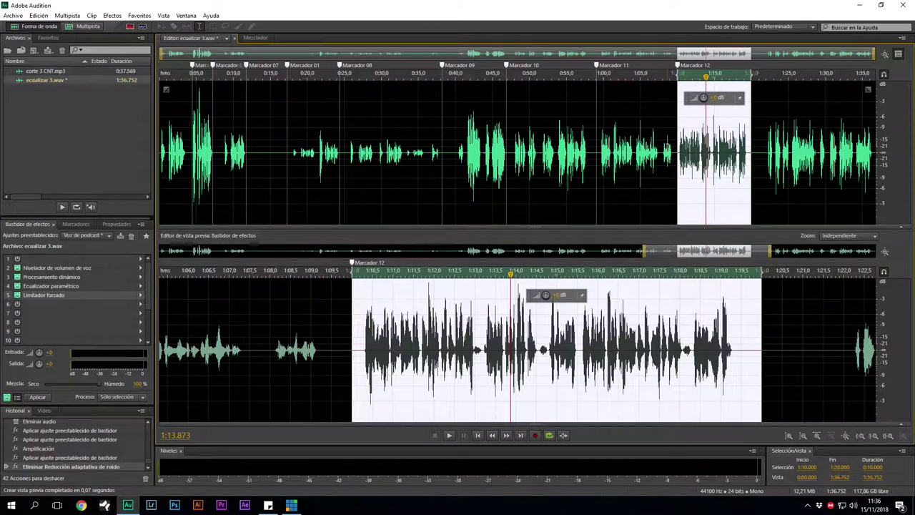
click(897, 55)
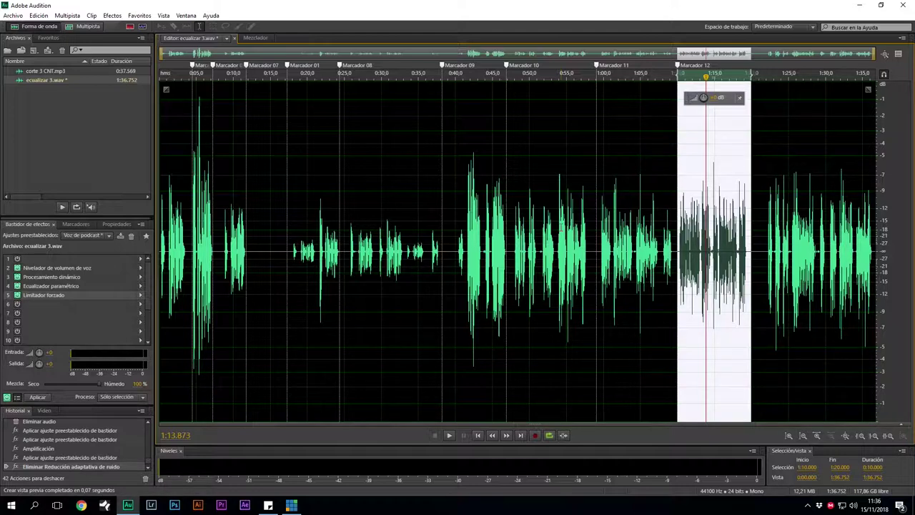
scroll(736, 286, up, 3)
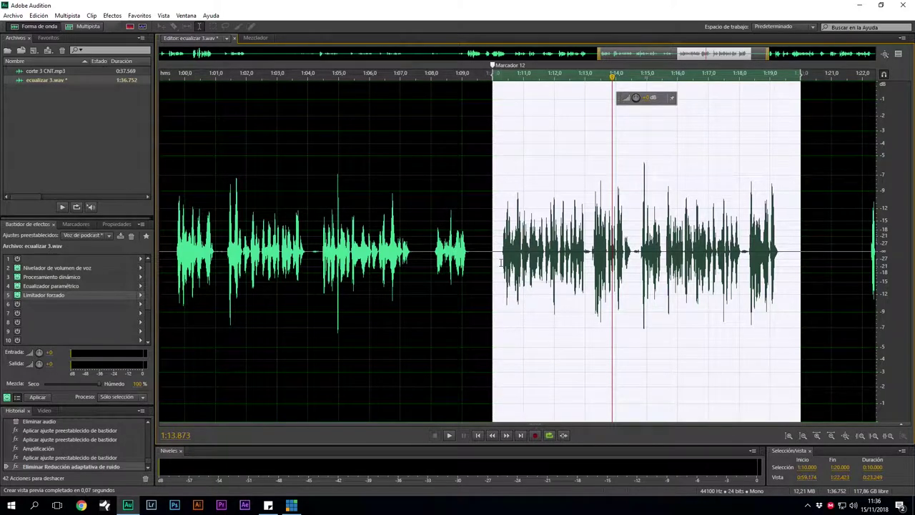
key(space)
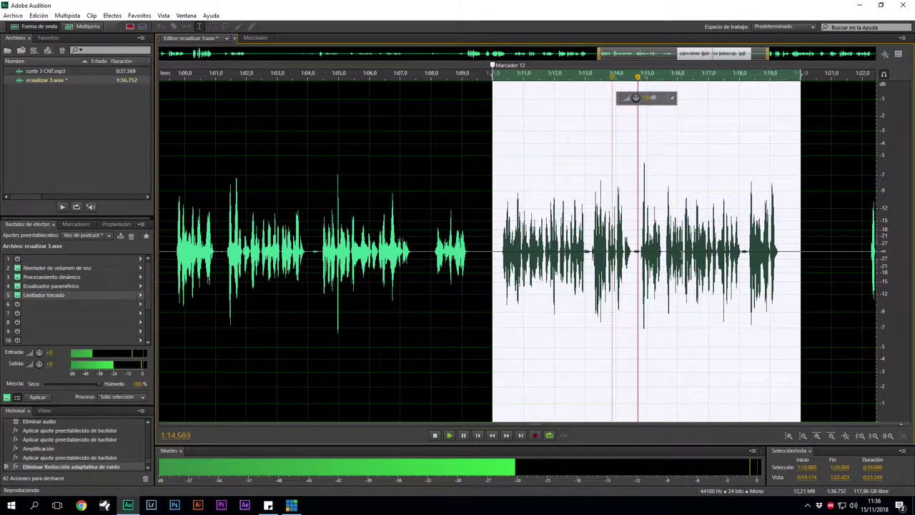
key(space)
scroll(640, 322, down, 5)
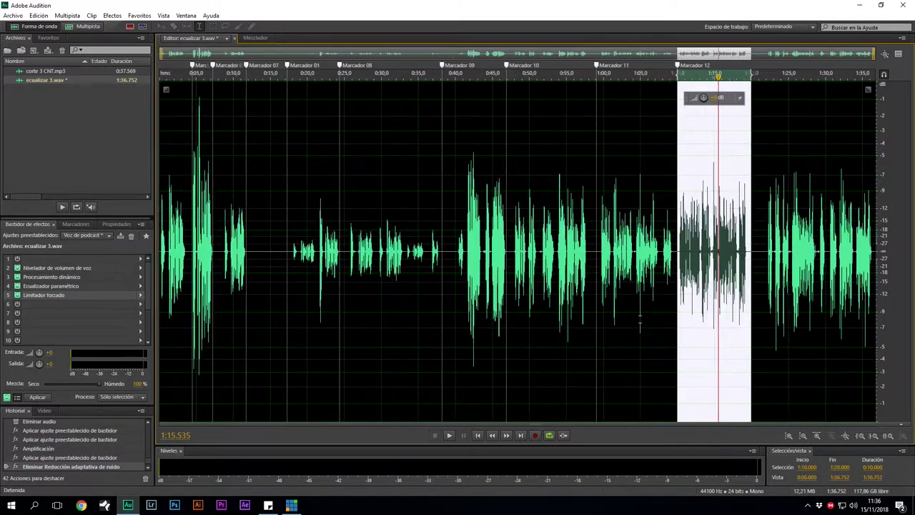